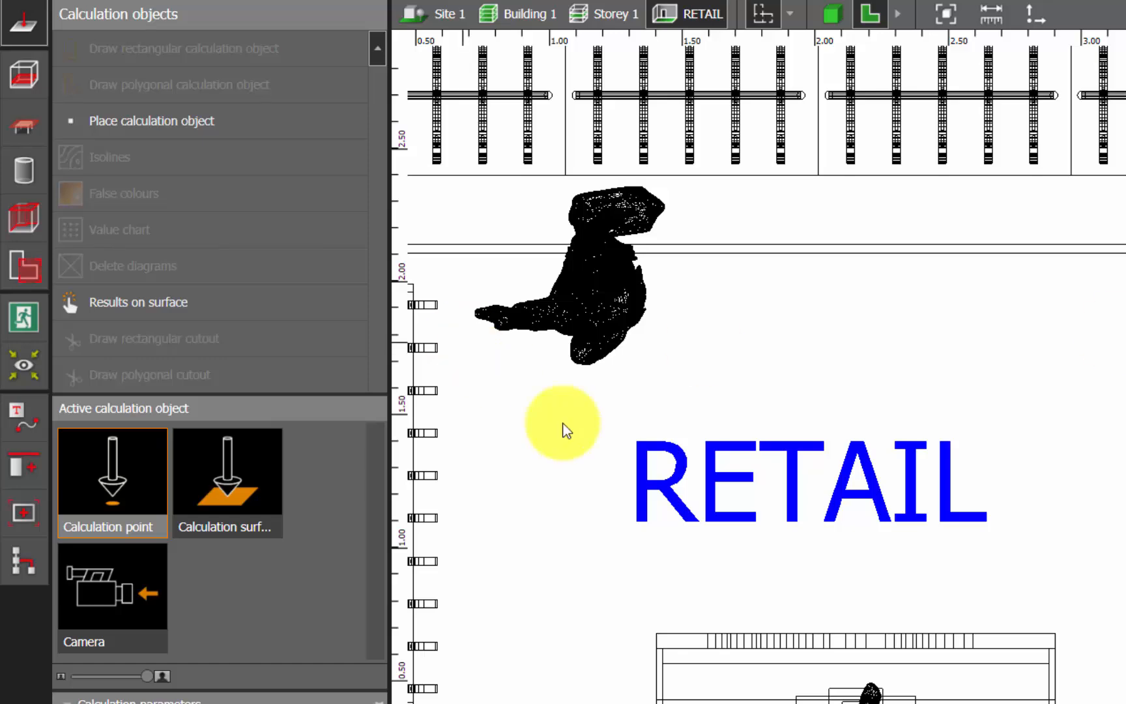
Place a calculation point on the mannequin beside the window wall and name it Mannequin
{"action": "left_click", "coordinate": [165, 124]}
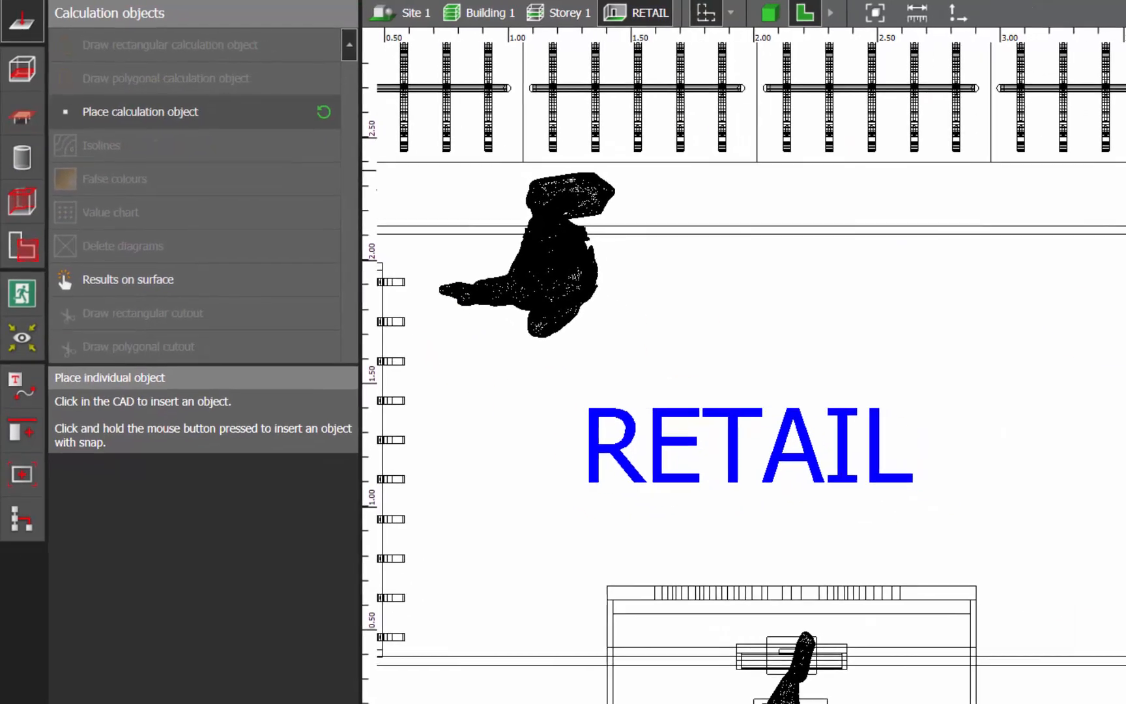
{"action": "scroll", "coordinate": [960, 281], "scroll_direction": "up", "scroll_amount": 10}
{"action": "left_click", "coordinate": [894, 277]}
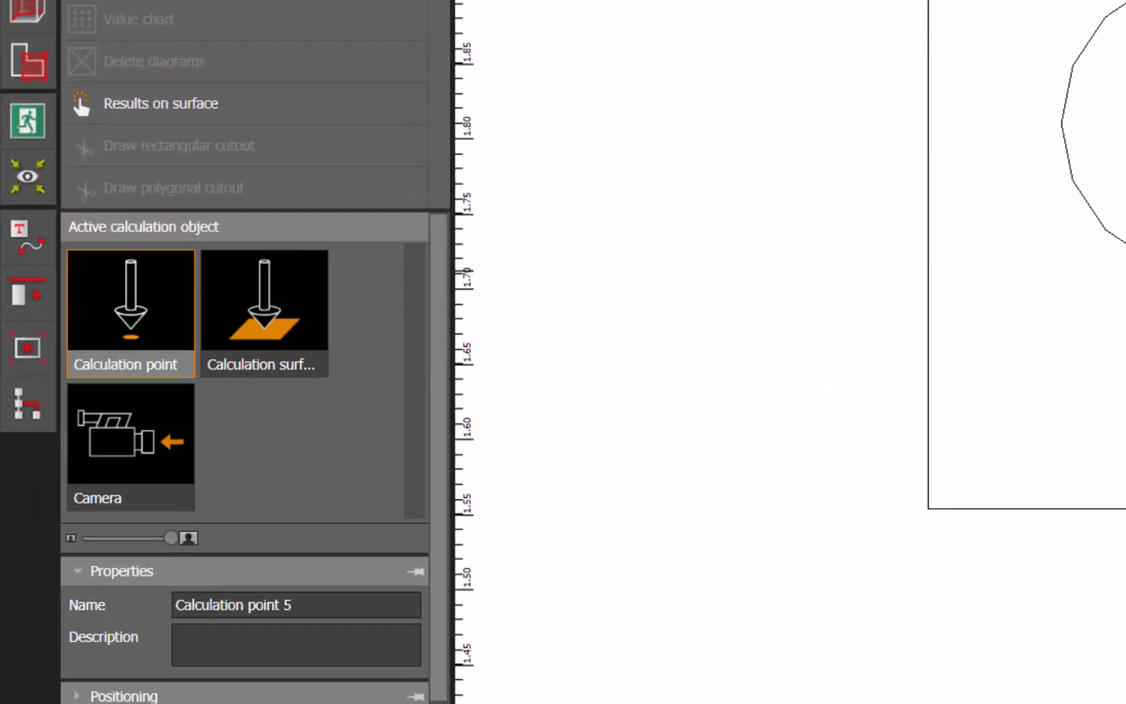
{"action": "left_click", "coordinate": [176, 634]}
{"action": "type", "text": "Manne"}
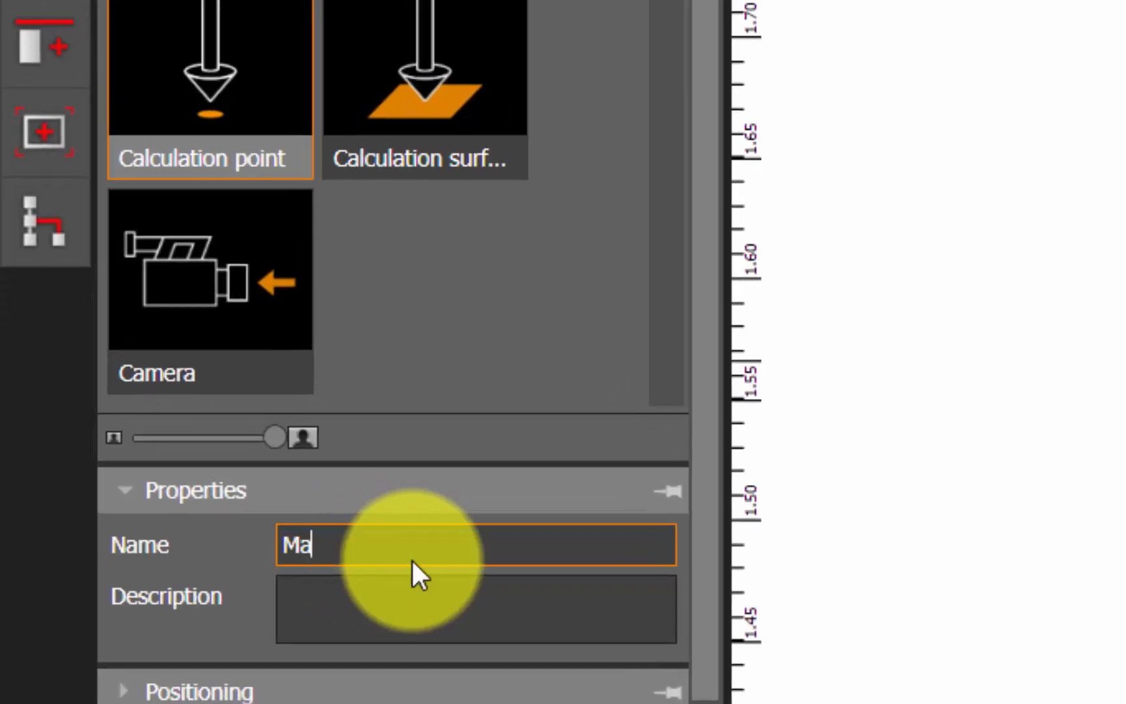
{"action": "type", "text": "quin"}
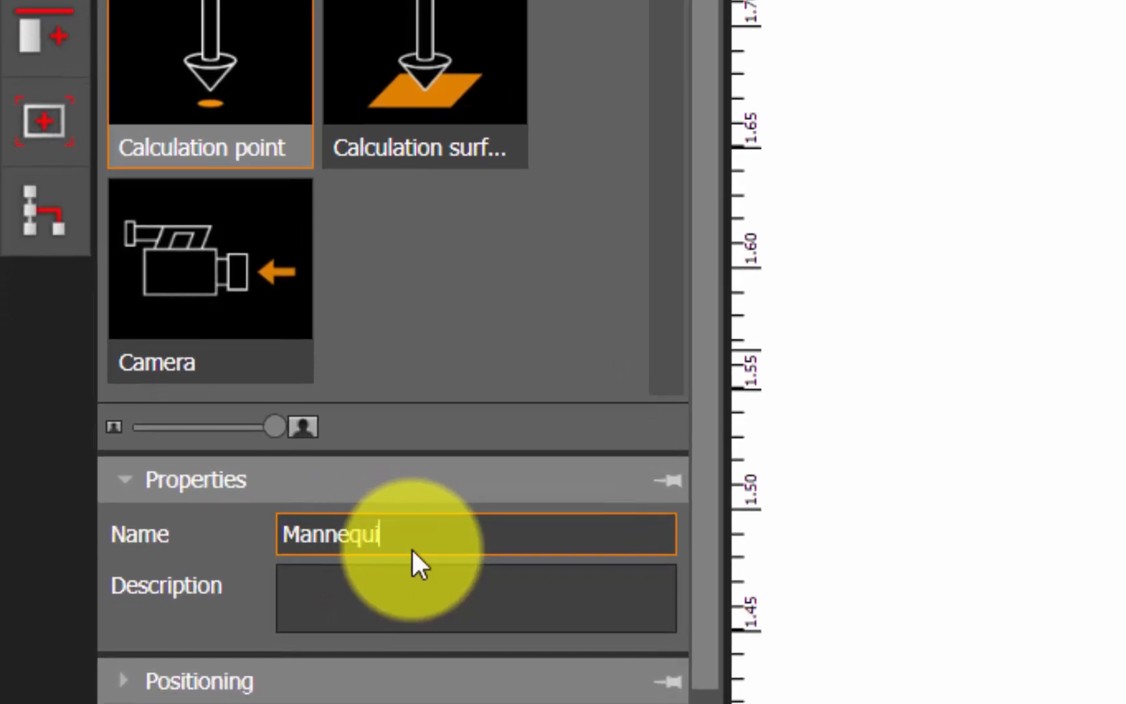
{"action": "key", "text": "Return"}
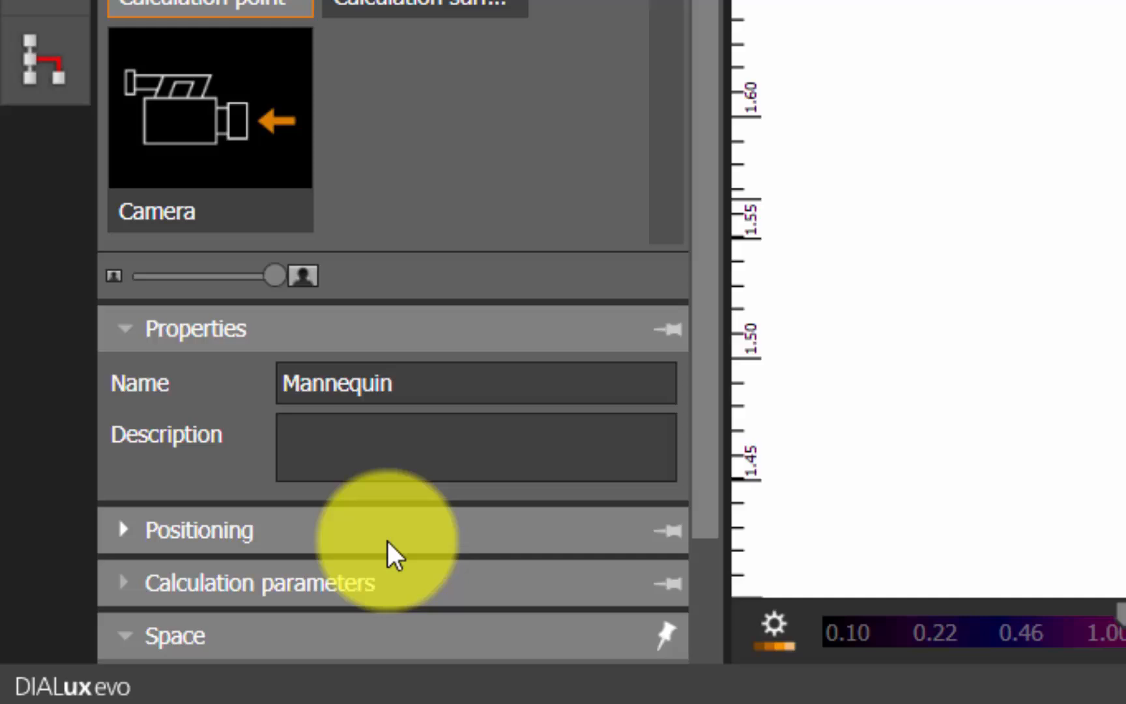
Set the Mannequin calculation point's height to 1.6 m
{"action": "left_click", "coordinate": [387, 541]}
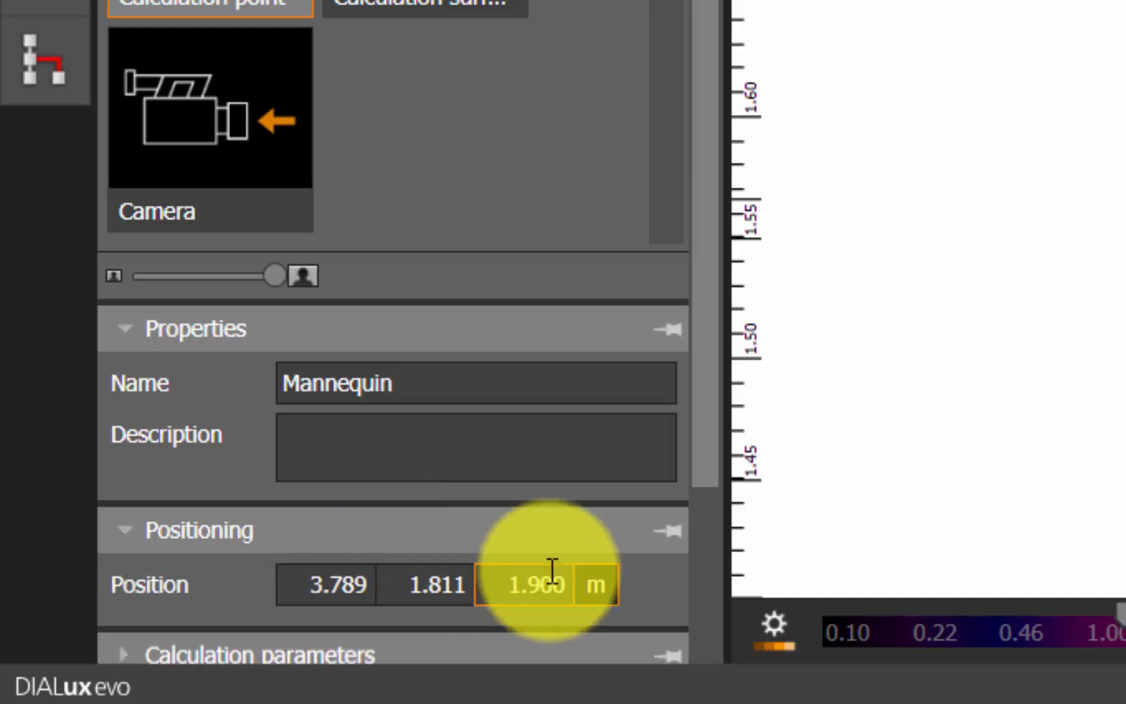
{"action": "left_click", "coordinate": [558, 586]}
{"action": "type", "text": "1"}
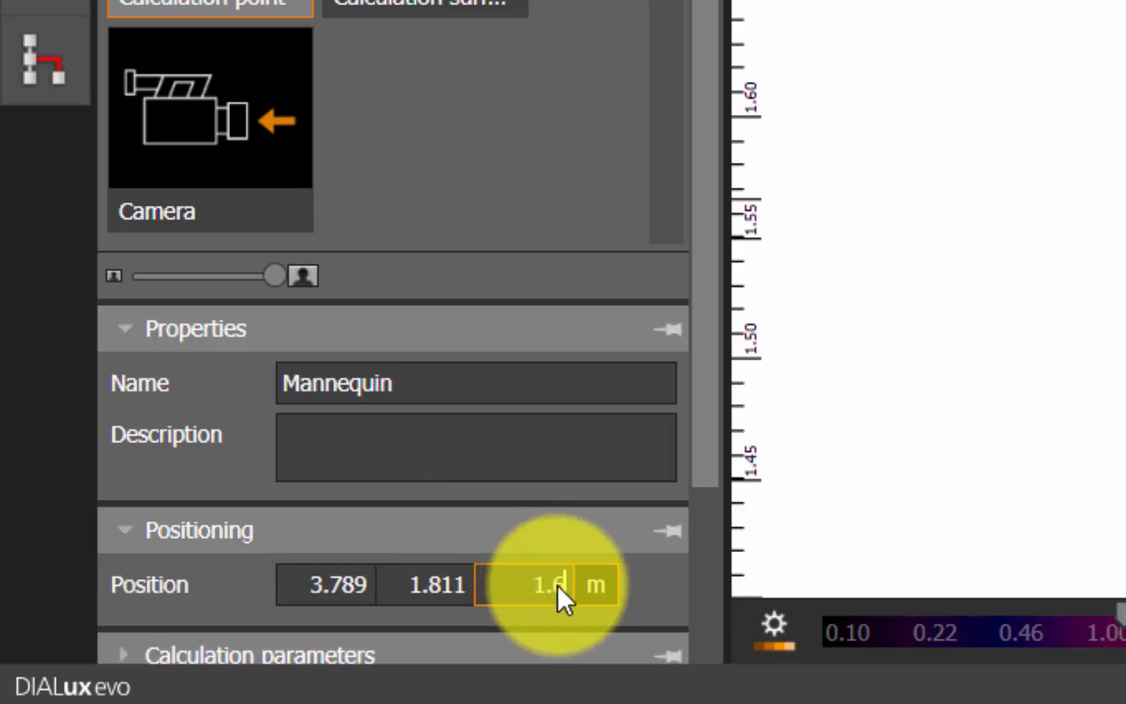
{"action": "type", "text": ".6"}
{"action": "key", "text": "Return"}
Replace horizontal illuminance with cylindrical illuminance as the Mannequin point's calculation parameter
{"action": "scroll", "coordinate": [562, 584], "scroll_direction": "down", "scroll_amount": 3}
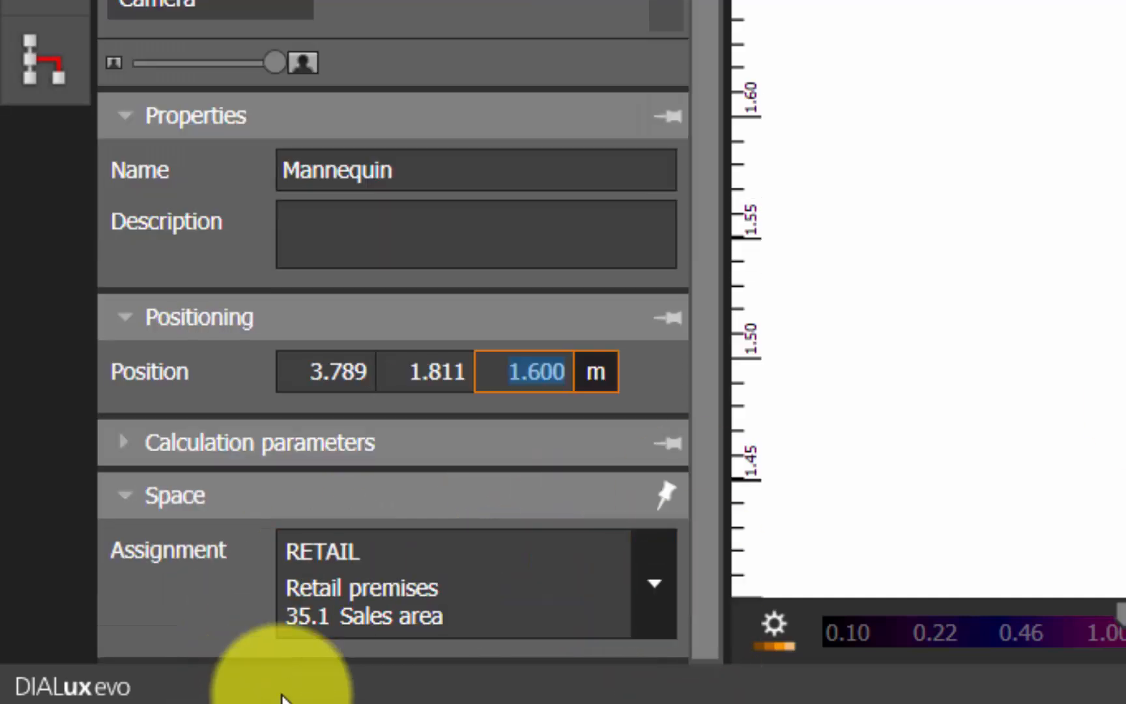
{"action": "left_click", "coordinate": [294, 450]}
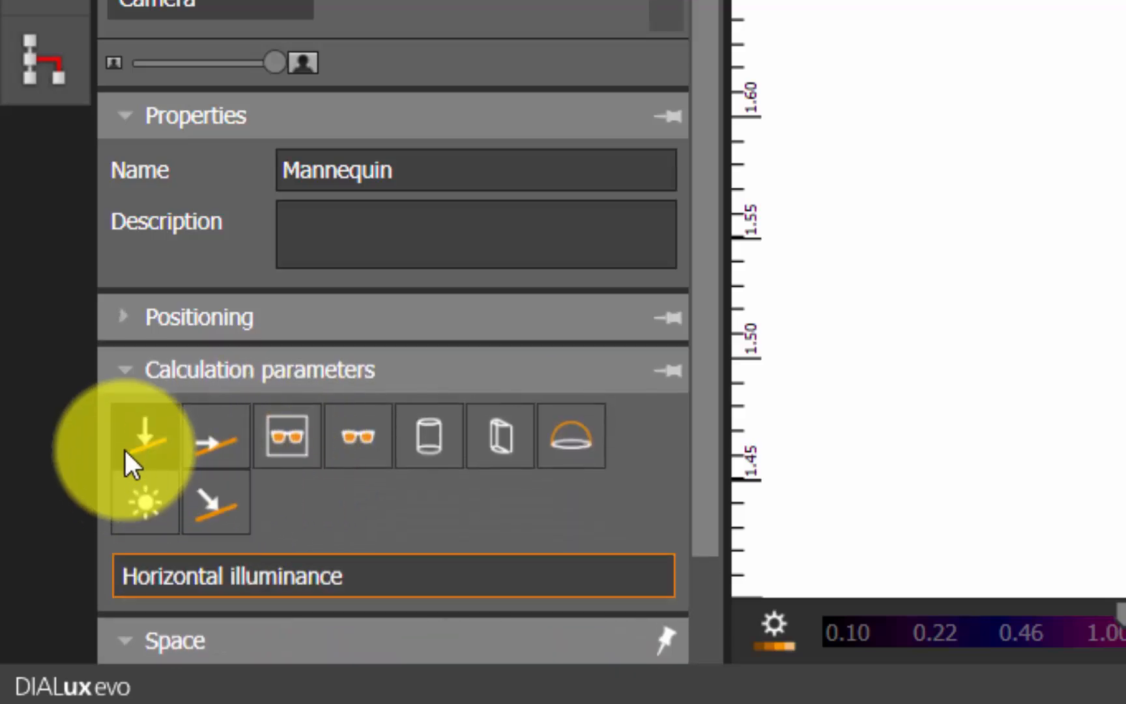
{"action": "left_click", "coordinate": [141, 446]}
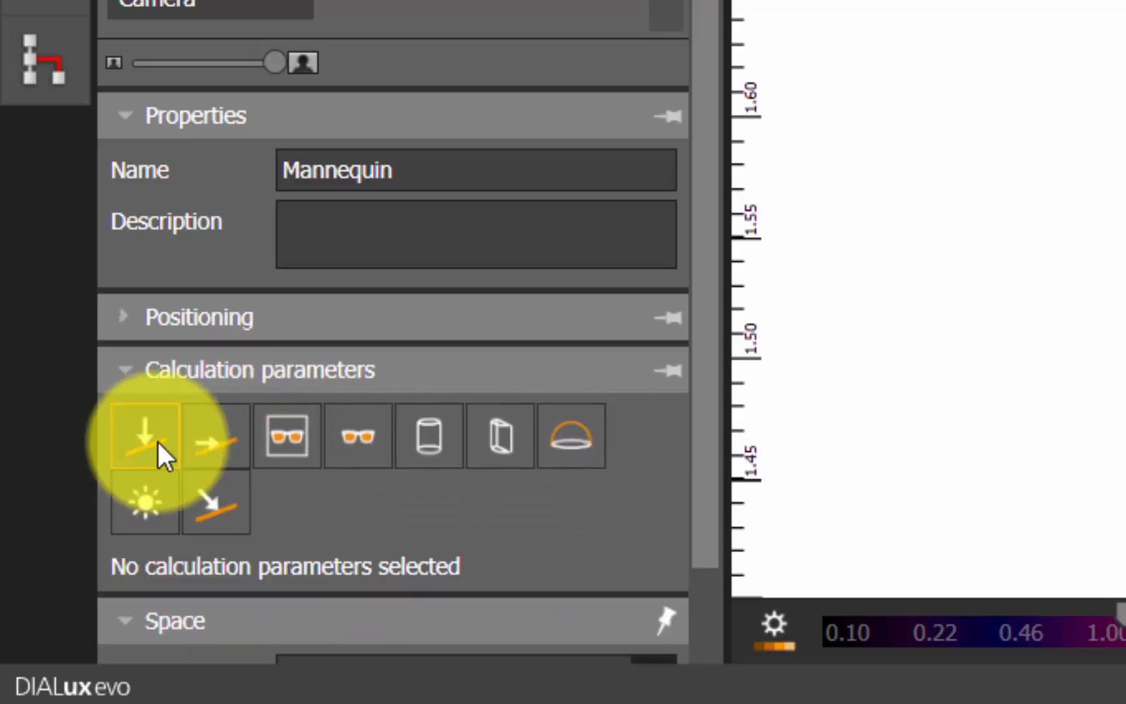
{"action": "left_click", "coordinate": [435, 443]}
{"action": "left_click_drag", "start_coordinate": [707, 541], "coordinate": [706, 662]}
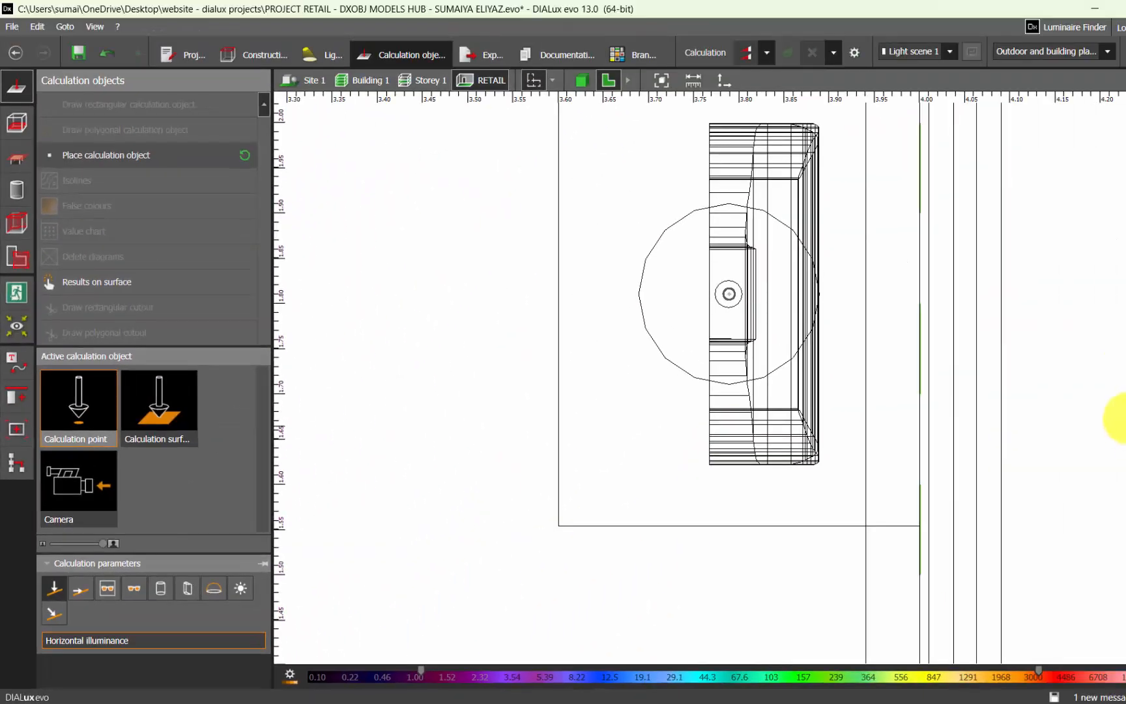
Place a calculation point beside the standing figure near the clothes racks and move it onto that figure
{"action": "scroll", "coordinate": [525, 358], "scroll_direction": "down", "scroll_amount": 5}
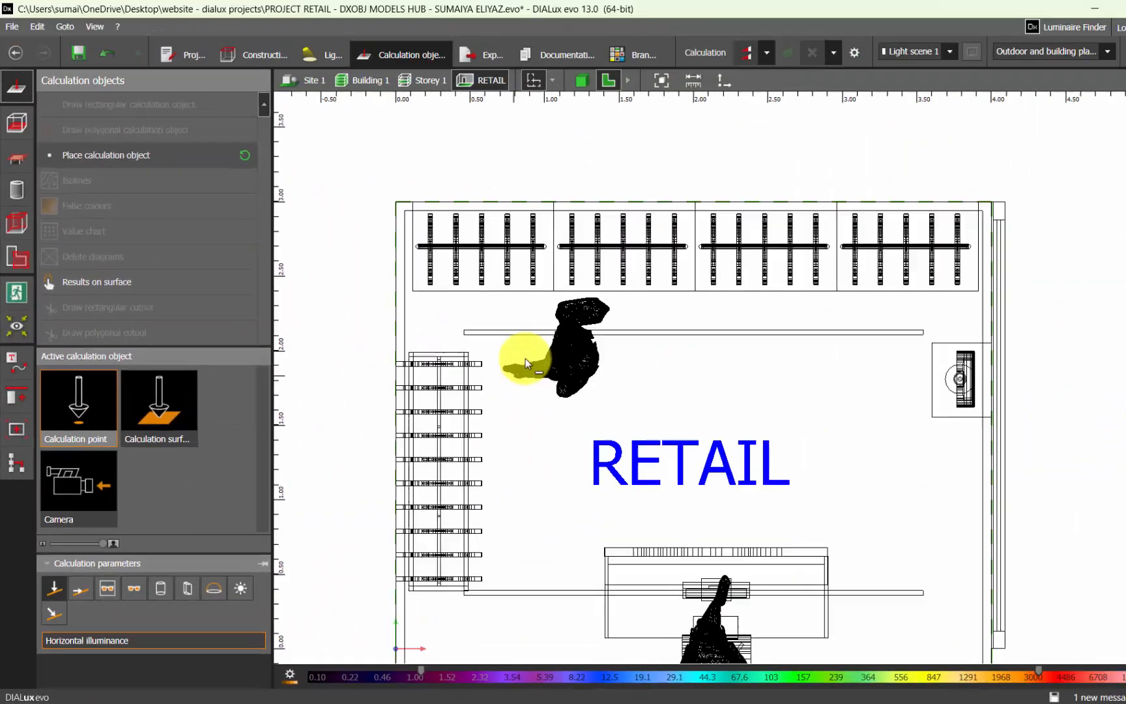
{"action": "scroll", "coordinate": [528, 355], "scroll_direction": "up", "scroll_amount": 3}
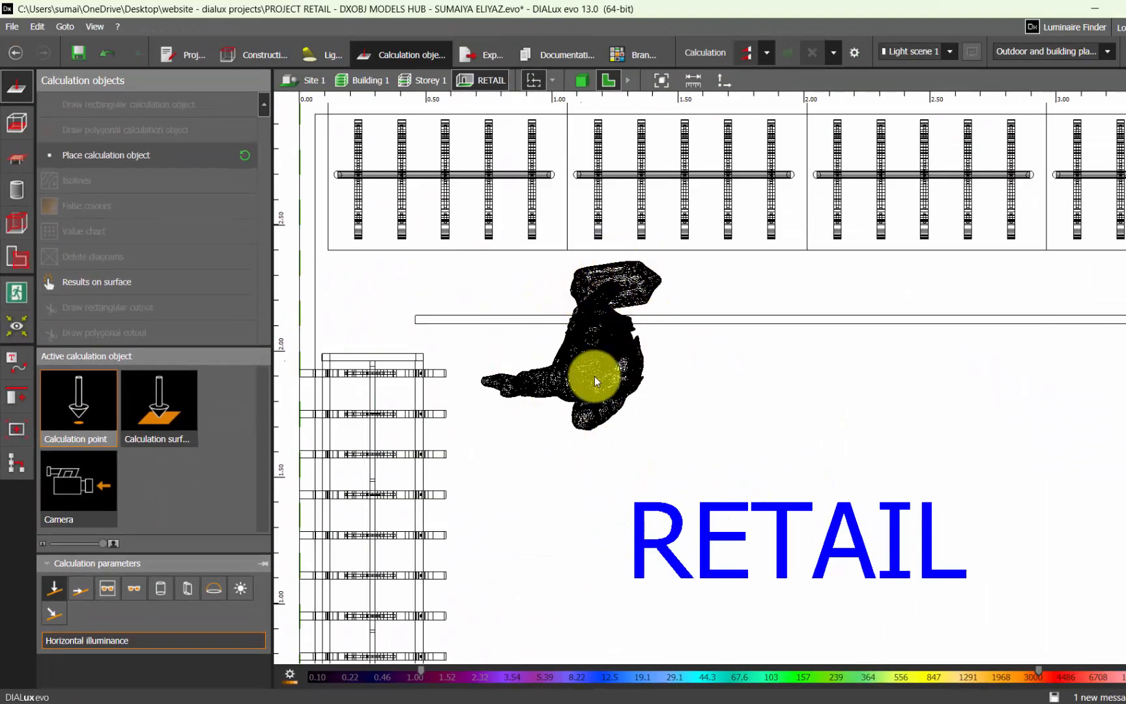
{"action": "left_click", "coordinate": [652, 402]}
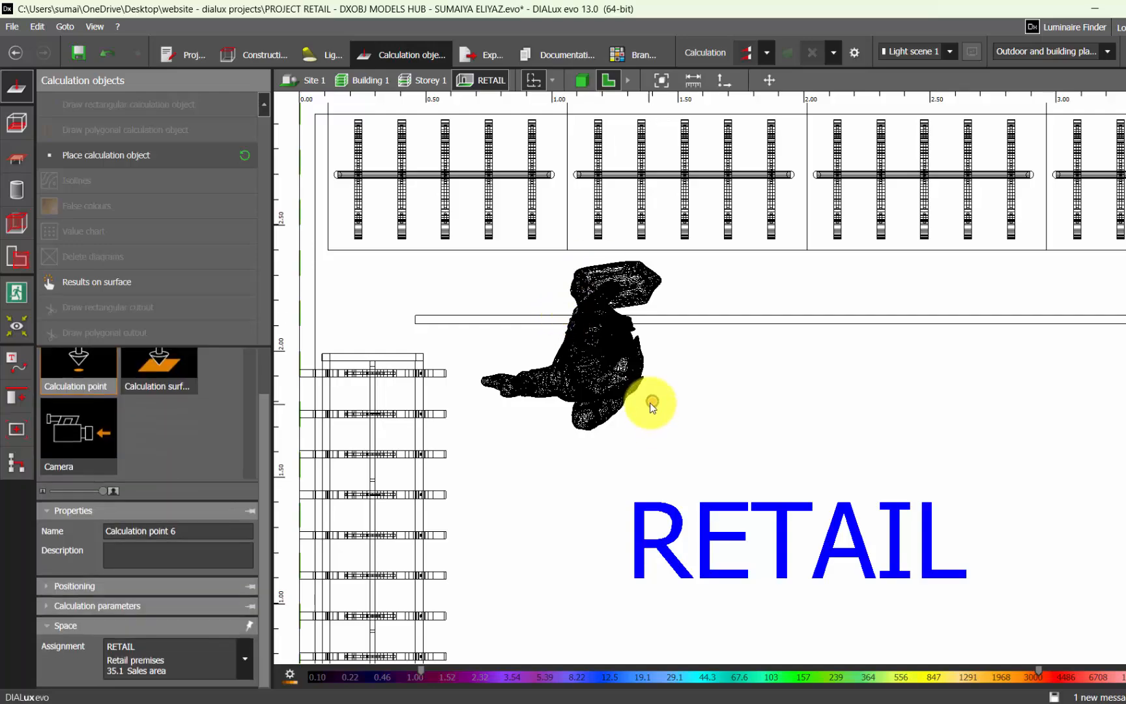
{"action": "left_click", "coordinate": [769, 80]}
{"action": "left_click_drag", "start_coordinate": [654, 399], "coordinate": [624, 392]}
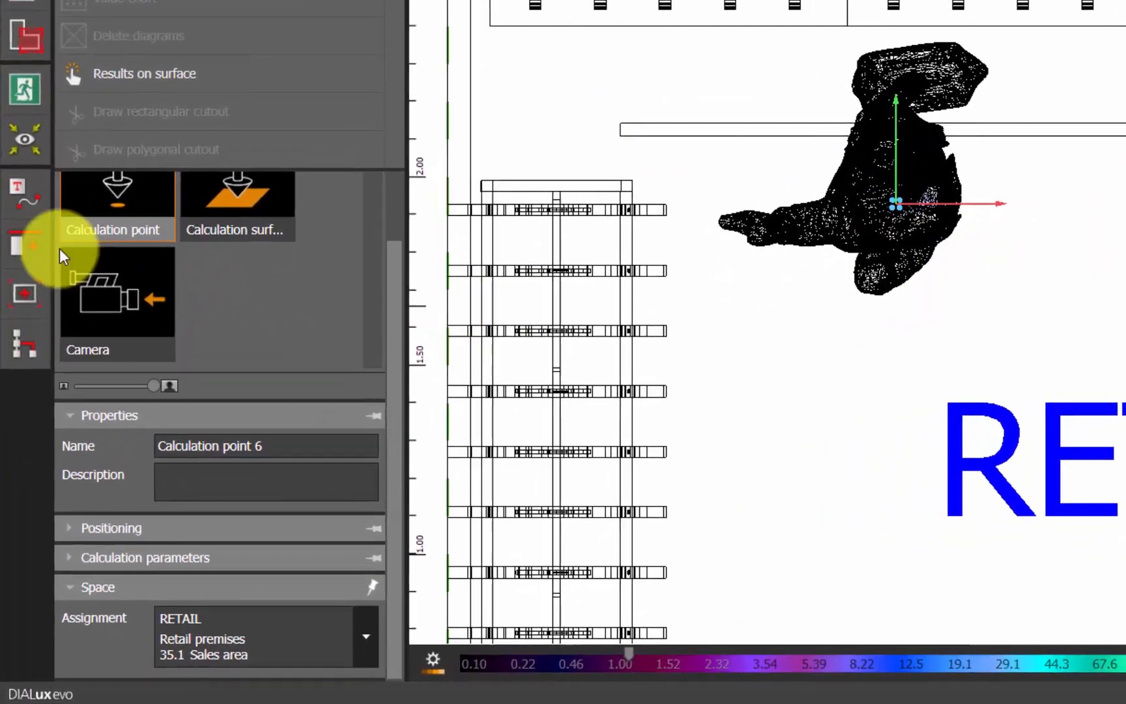
Name the calculation point on the standing figure Customer
{"action": "left_click", "coordinate": [204, 536]}
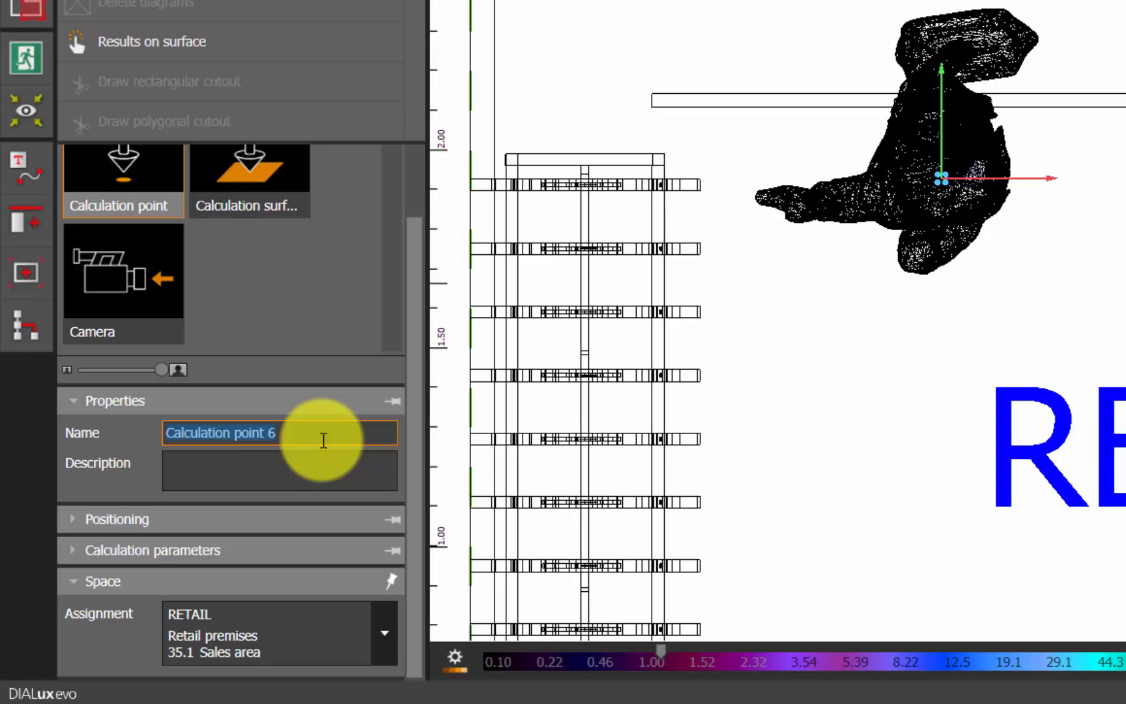
{"action": "type", "text": "Customer"}
{"action": "key", "text": "Return"}
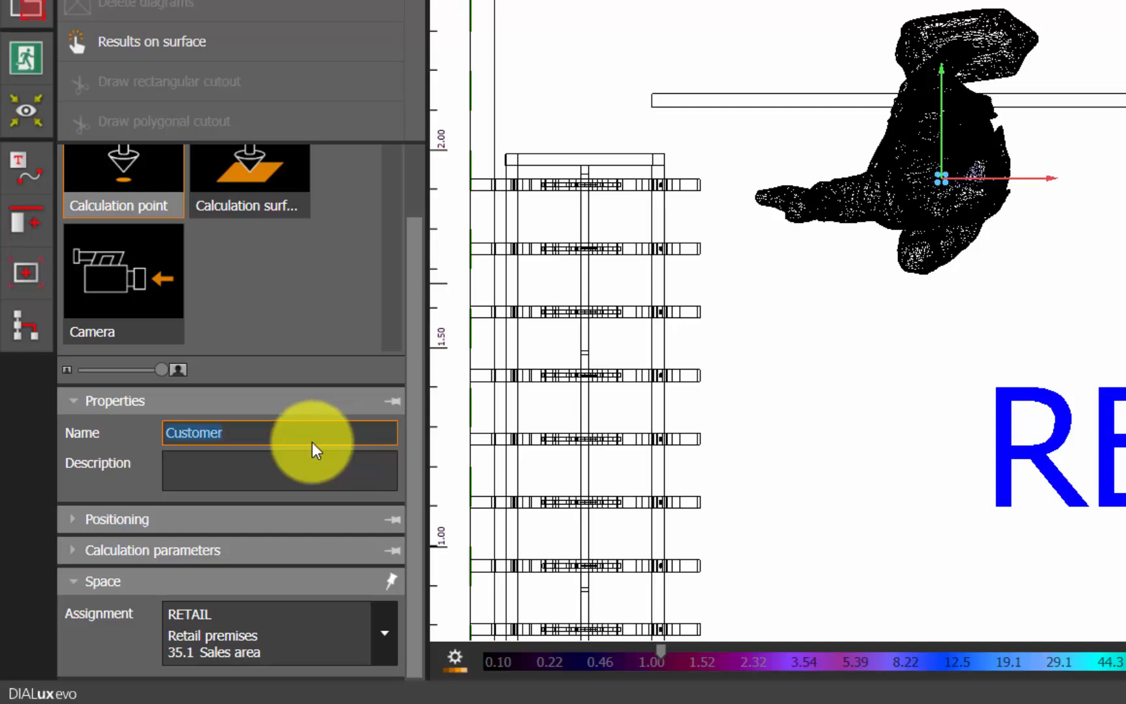
Set the Customer calculation point's height to 1.6 m
{"action": "left_click", "coordinate": [250, 529]}
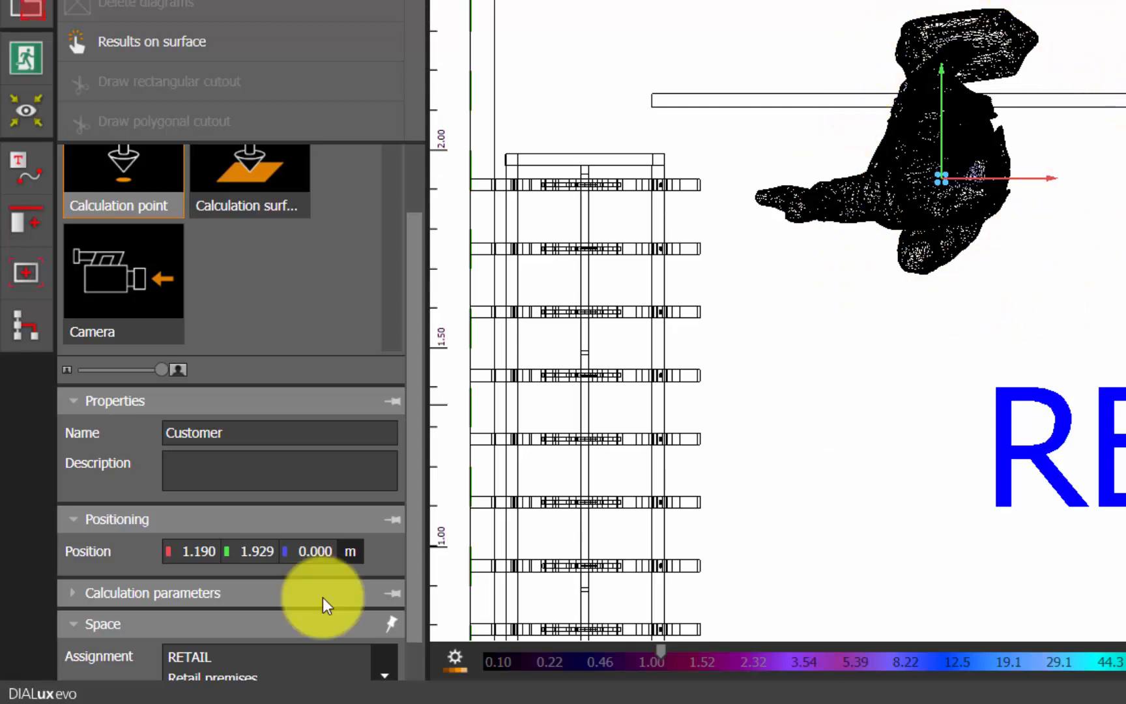
{"action": "left_click", "coordinate": [317, 555]}
{"action": "type", "text": "1.6"}
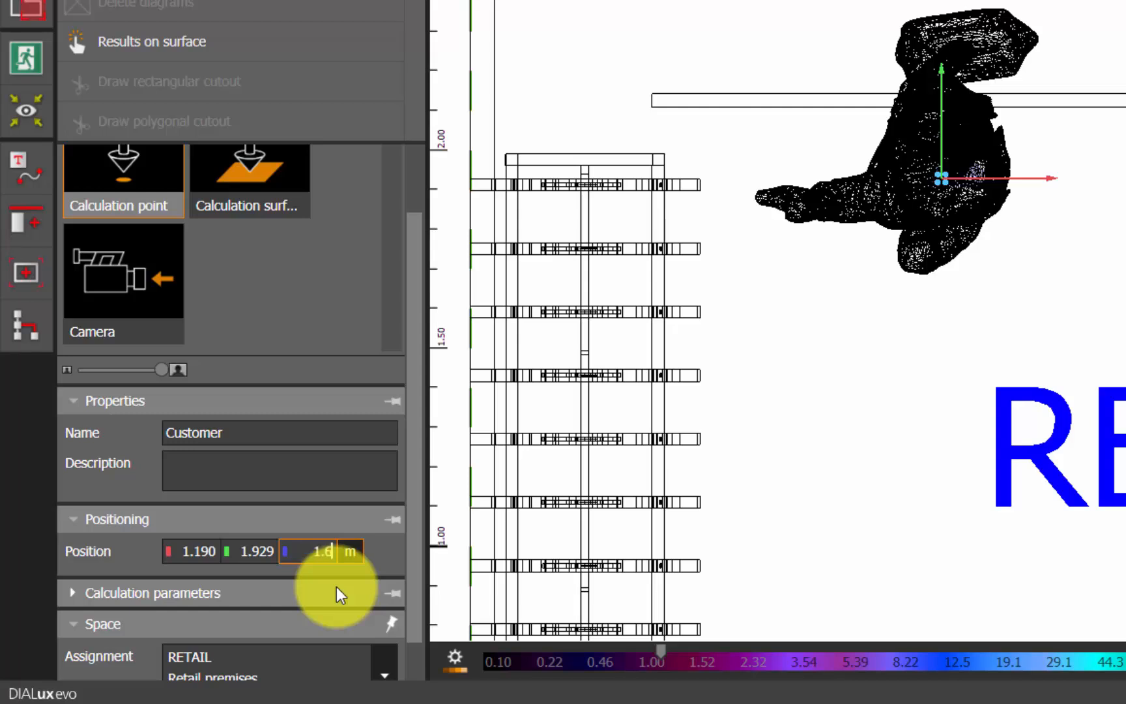
{"action": "key", "text": "Return"}
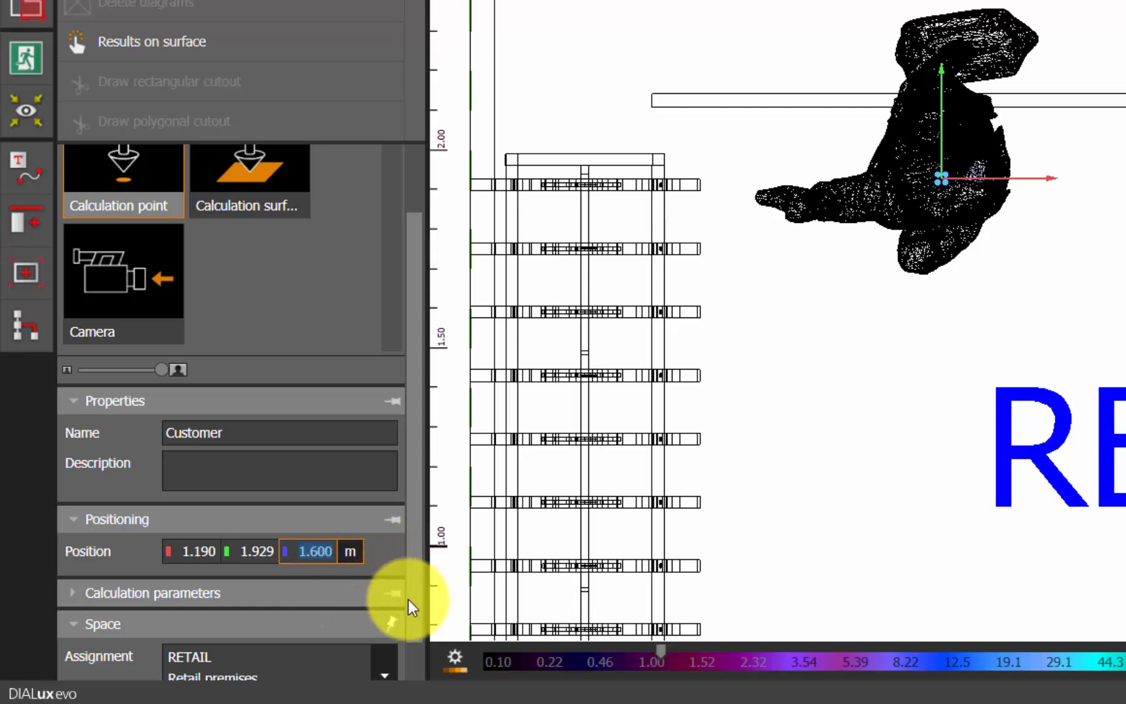
Switch the Customer point's calculation parameter from horizontal to cylindrical illuminance and deselect the point
{"action": "left_click", "coordinate": [231, 593]}
{"action": "left_click", "coordinate": [80, 594]}
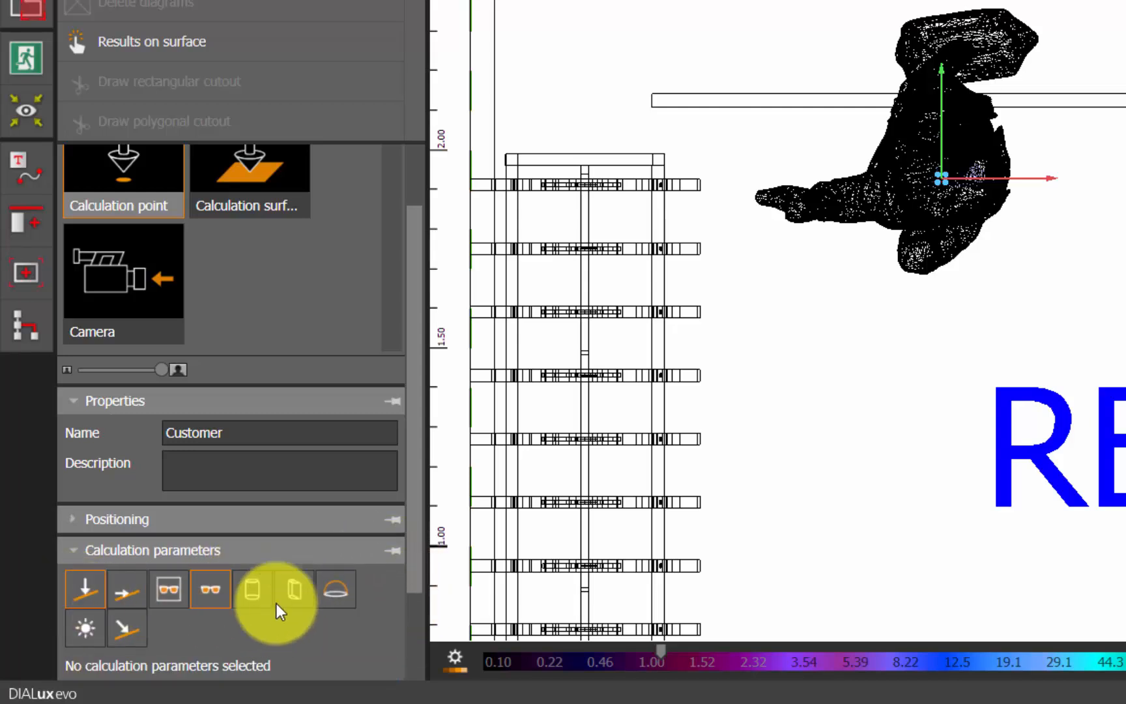
{"action": "left_click", "coordinate": [249, 592]}
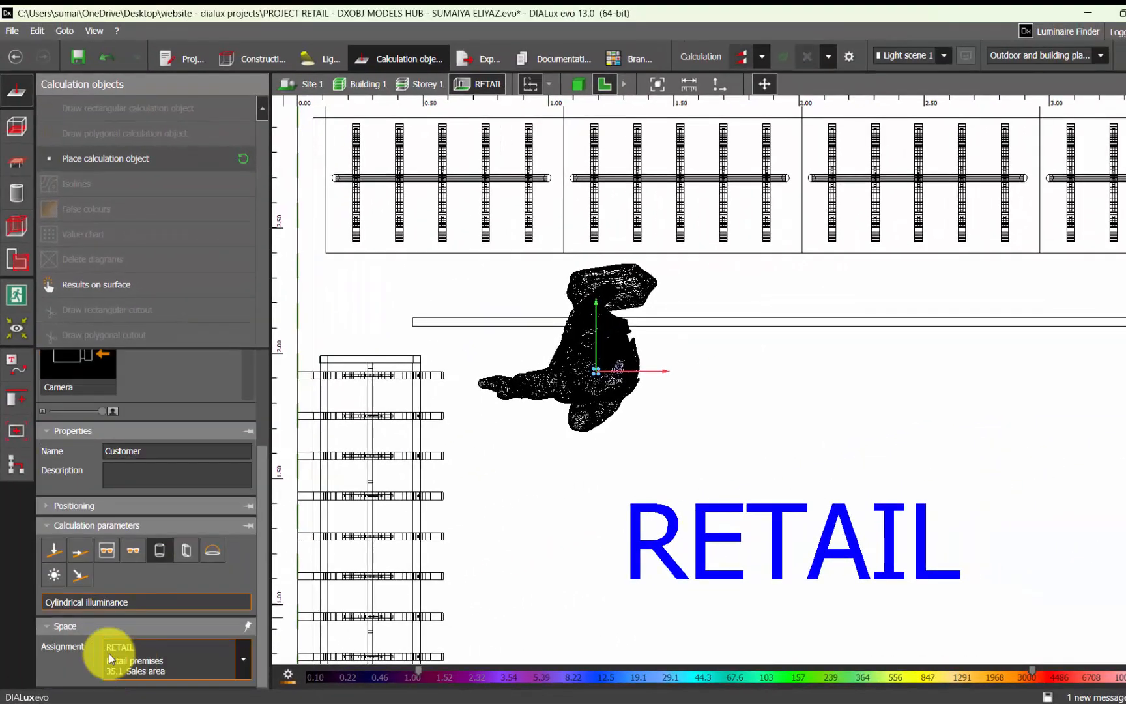
{"action": "left_click", "coordinate": [709, 456]}
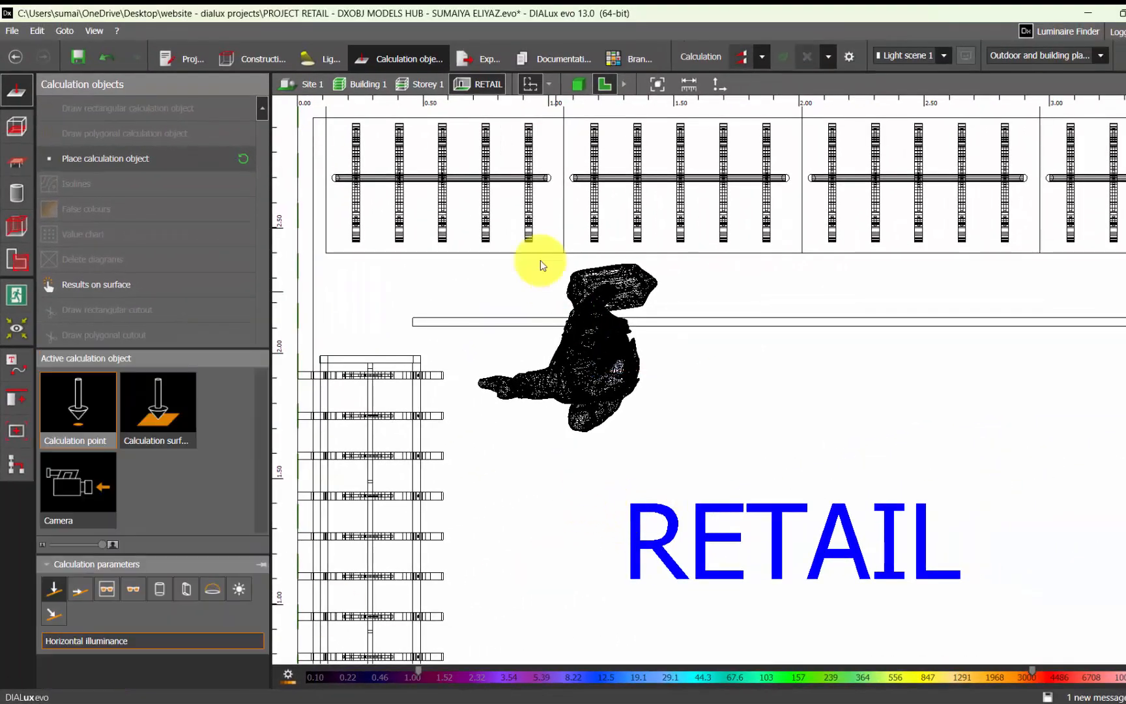
Place a calculation point on the figure seated at the desk and adjust it over the head
{"action": "scroll", "coordinate": [536, 257], "scroll_direction": "down", "scroll_amount": 5}
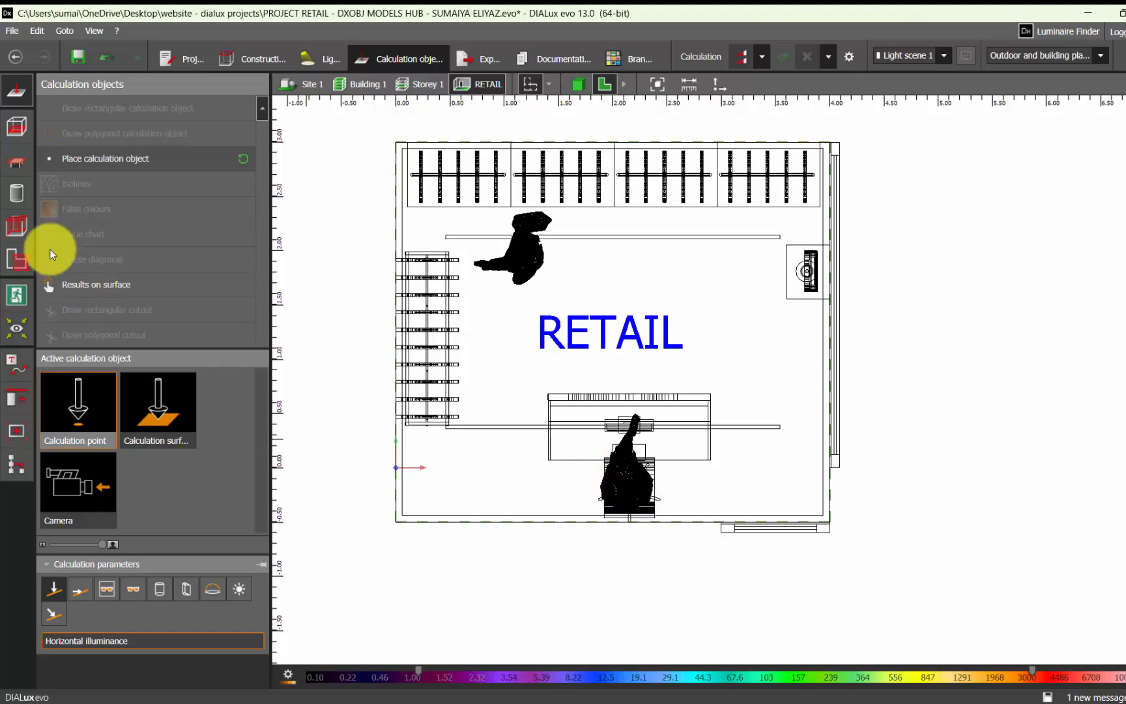
{"action": "left_click", "coordinate": [85, 158]}
{"action": "left_click", "coordinate": [633, 488]}
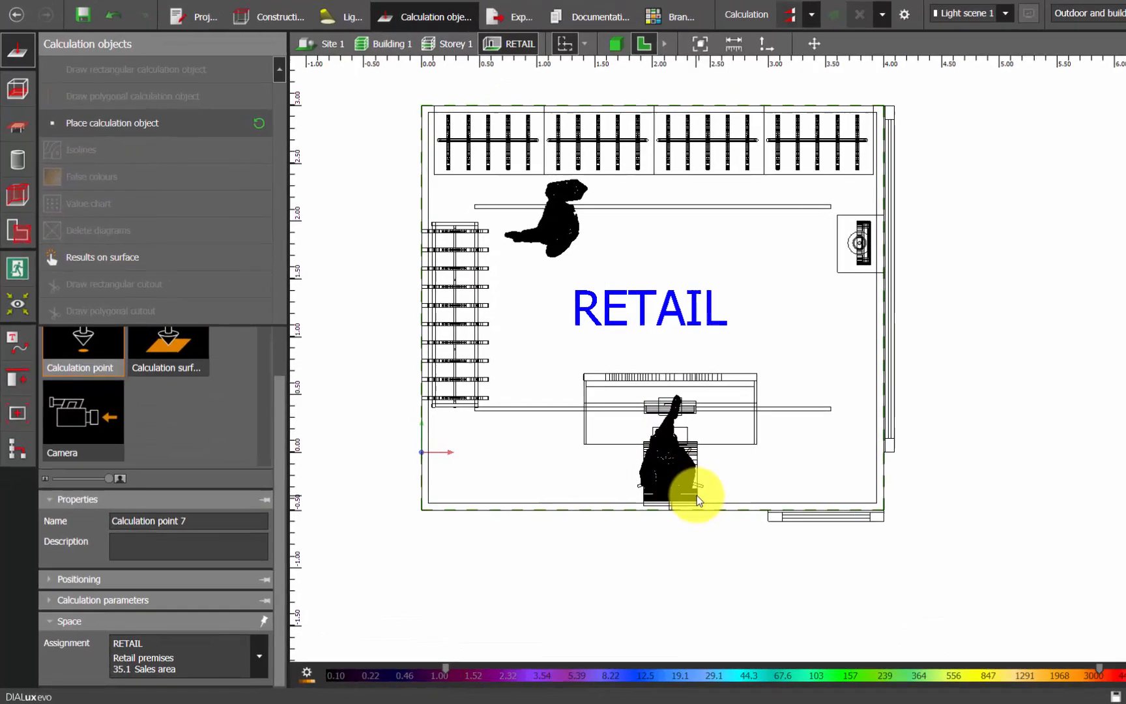
{"action": "left_click_drag", "start_coordinate": [826, 296], "coordinate": [834, 295]}
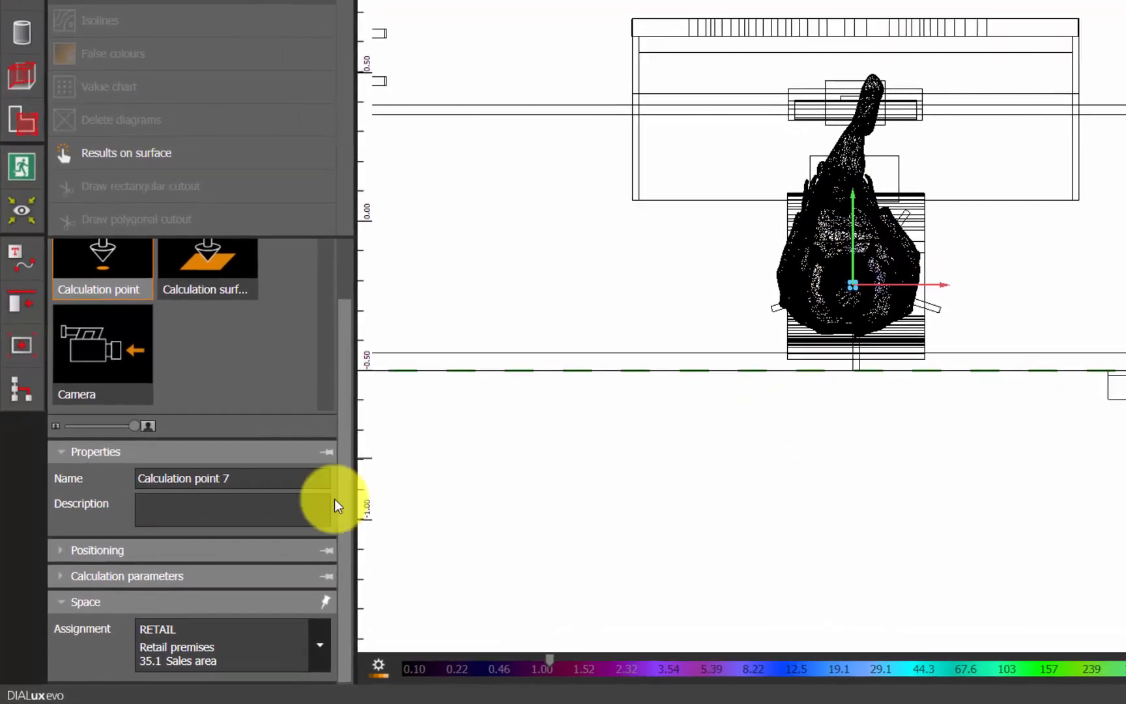
Name the calculation point on the seated figure Receptionist
{"action": "left_click", "coordinate": [237, 481]}
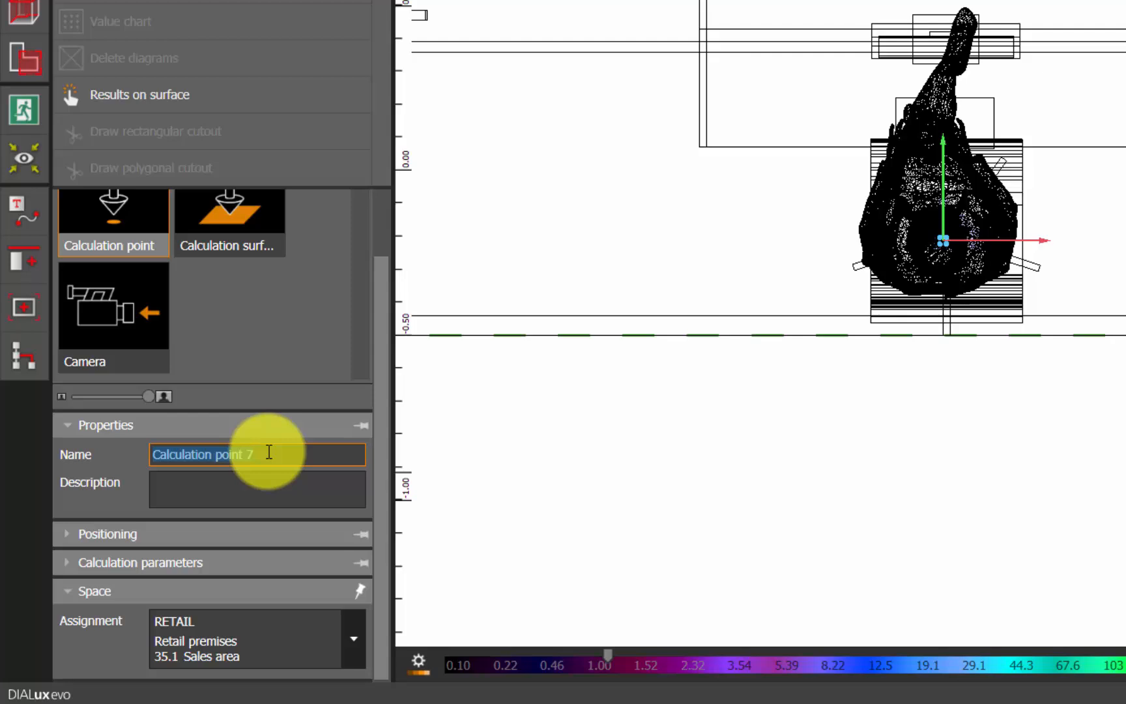
{"action": "type", "text": "Reception"}
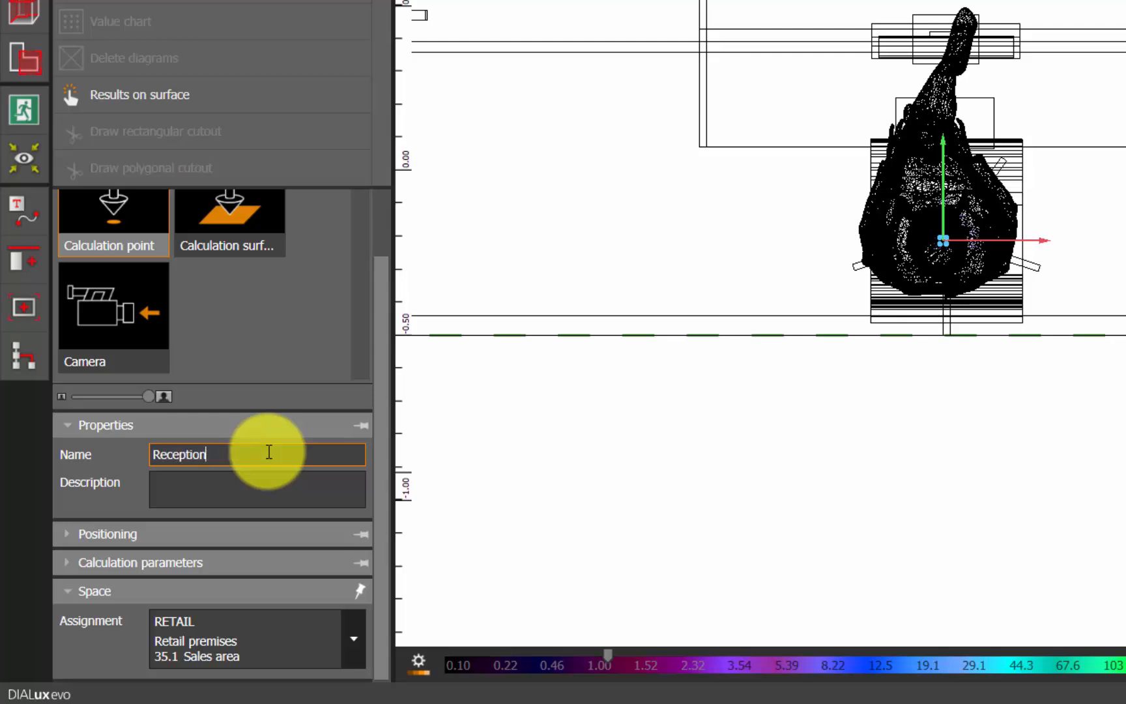
{"action": "type", "text": "ist"}
{"action": "key", "text": "Return"}
{"action": "scroll", "coordinate": [576, 284], "scroll_direction": "up", "scroll_amount": 1}
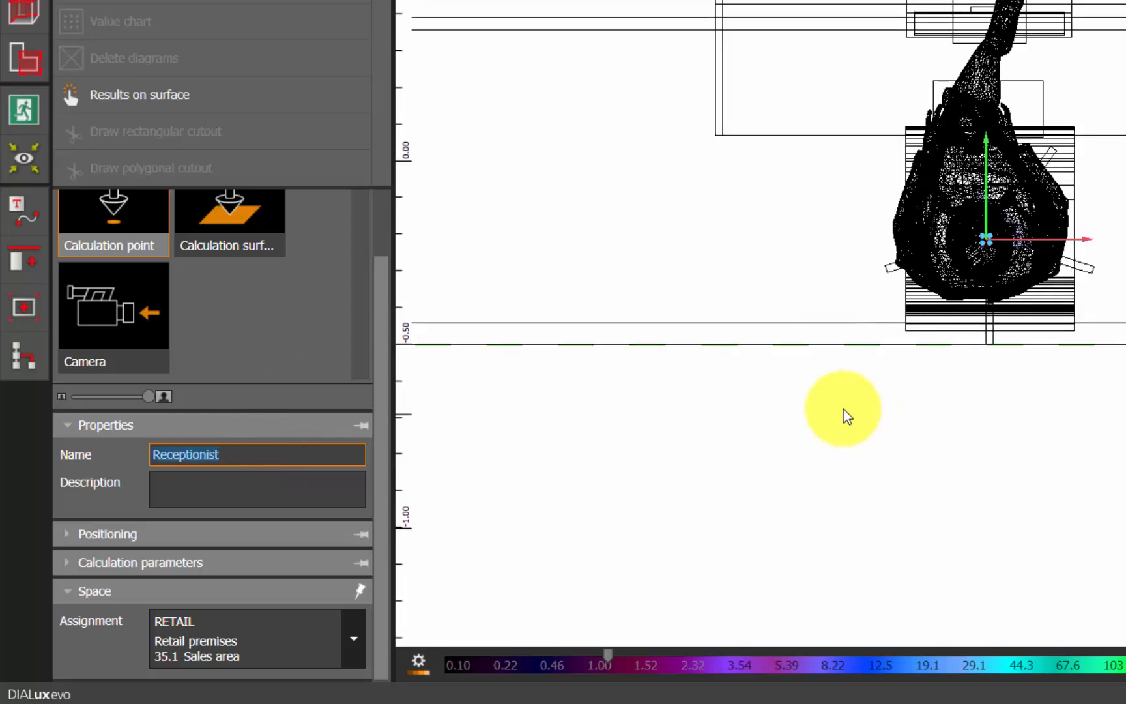
Set the Receptionist calculation point's height to 1.2 m
{"action": "scroll", "coordinate": [844, 410], "scroll_direction": "down", "scroll_amount": 1}
{"action": "left_click", "coordinate": [172, 529]}
{"action": "left_click", "coordinate": [299, 565]}
{"action": "type", "text": "1.2"}
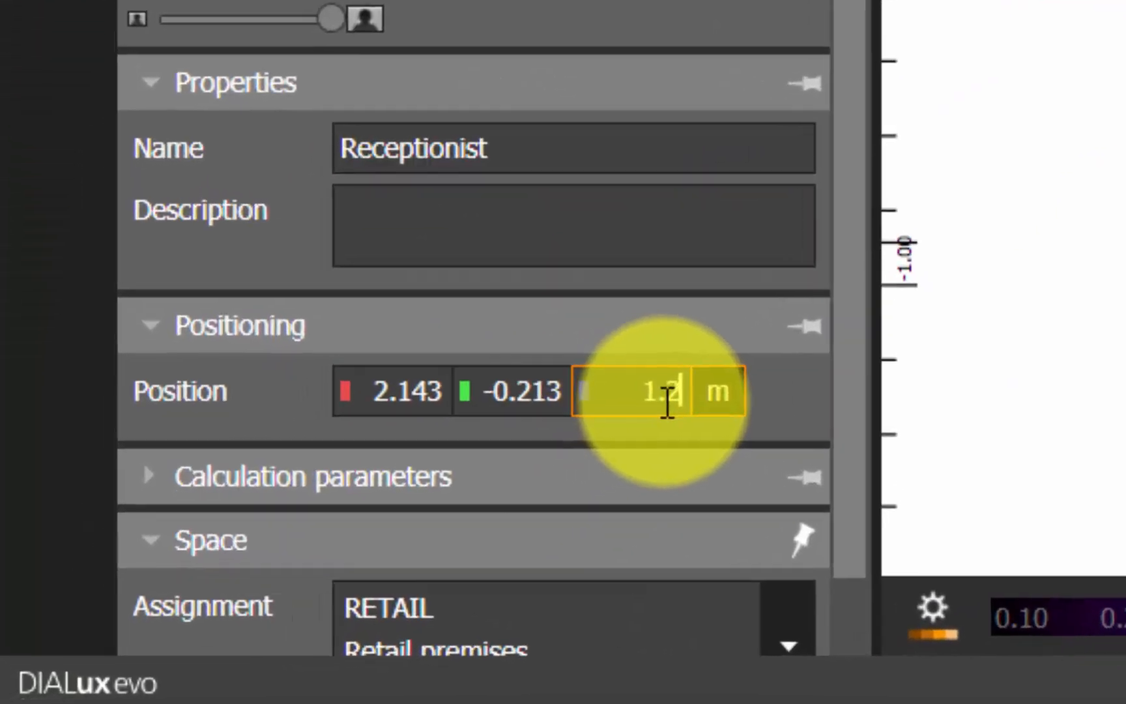
{"action": "key", "text": "Return"}
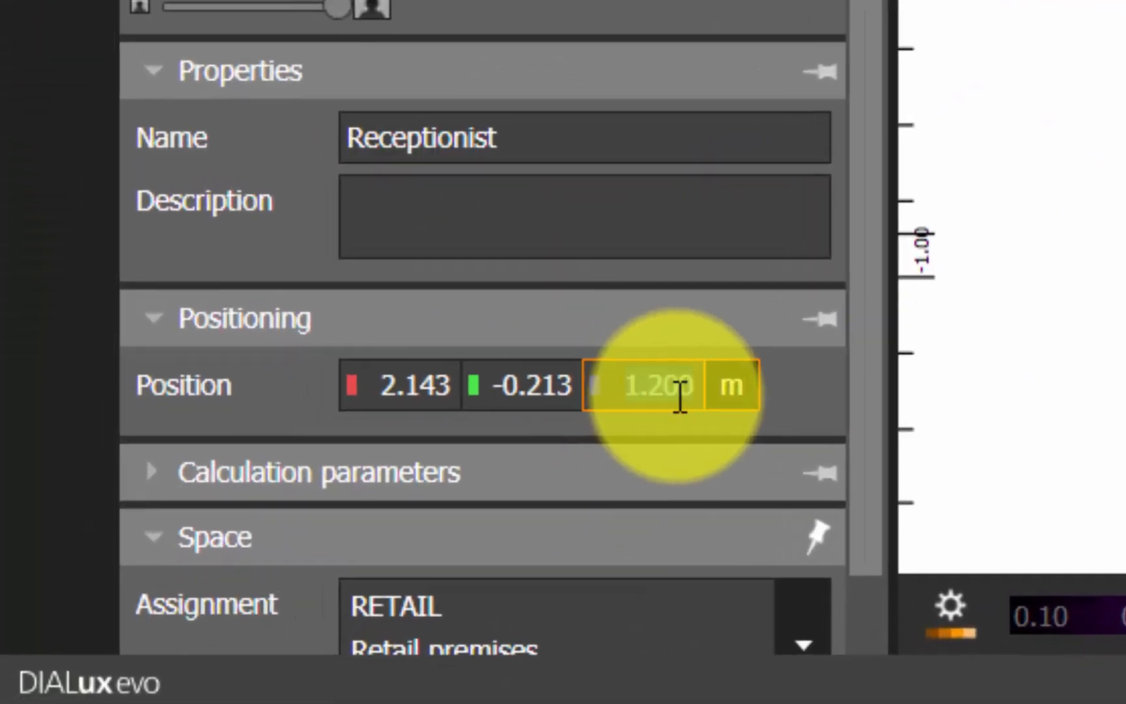
{"action": "left_click", "coordinate": [680, 391]}
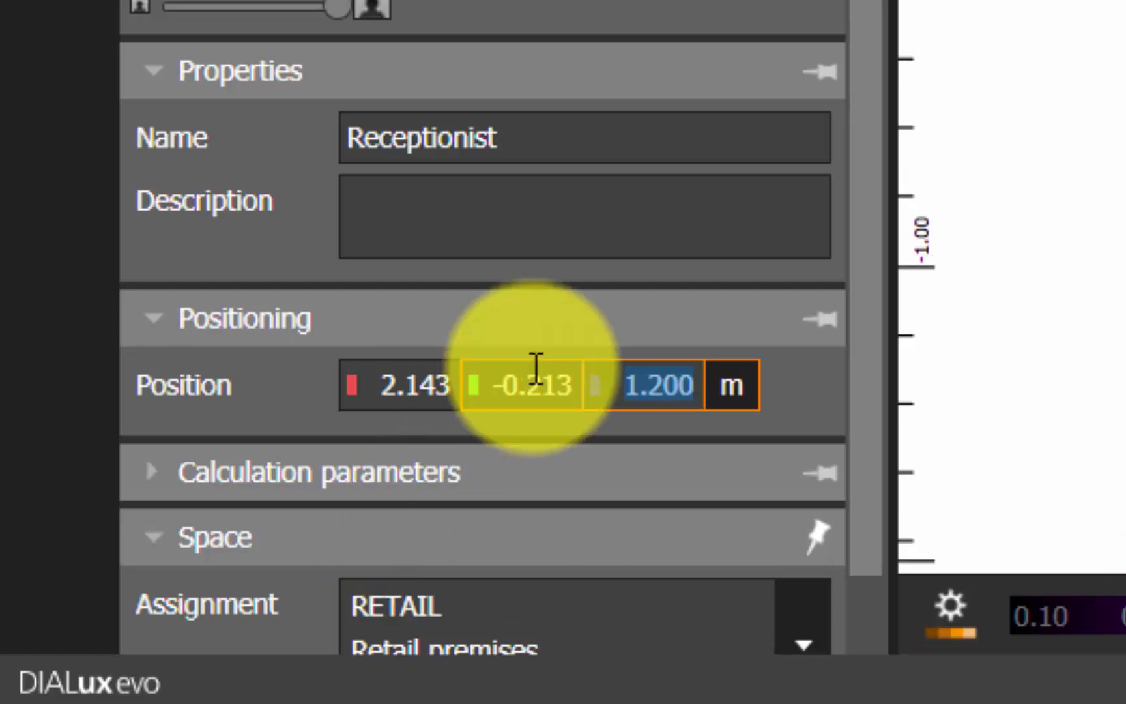
Switch the Receptionist point's calculation parameter from horizontal to cylindrical illuminance and deselect the point
{"action": "scroll", "coordinate": [840, 642], "scroll_direction": "down", "scroll_amount": 2}
{"action": "left_click", "coordinate": [545, 394]}
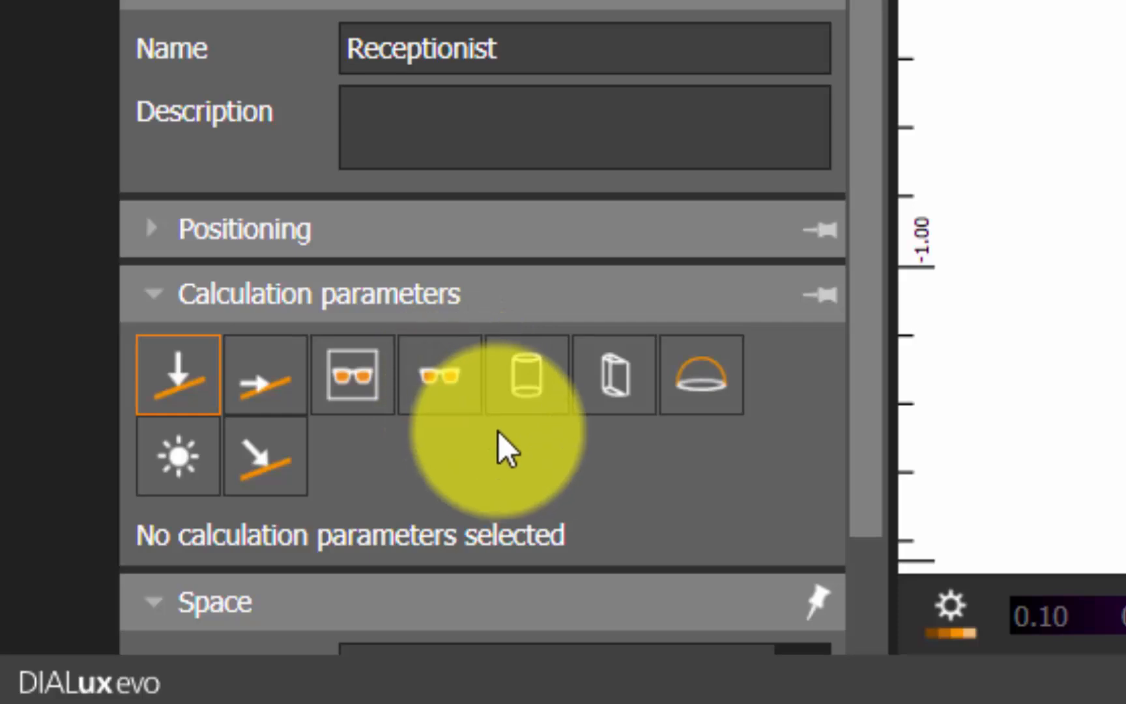
{"action": "left_click", "coordinate": [544, 394]}
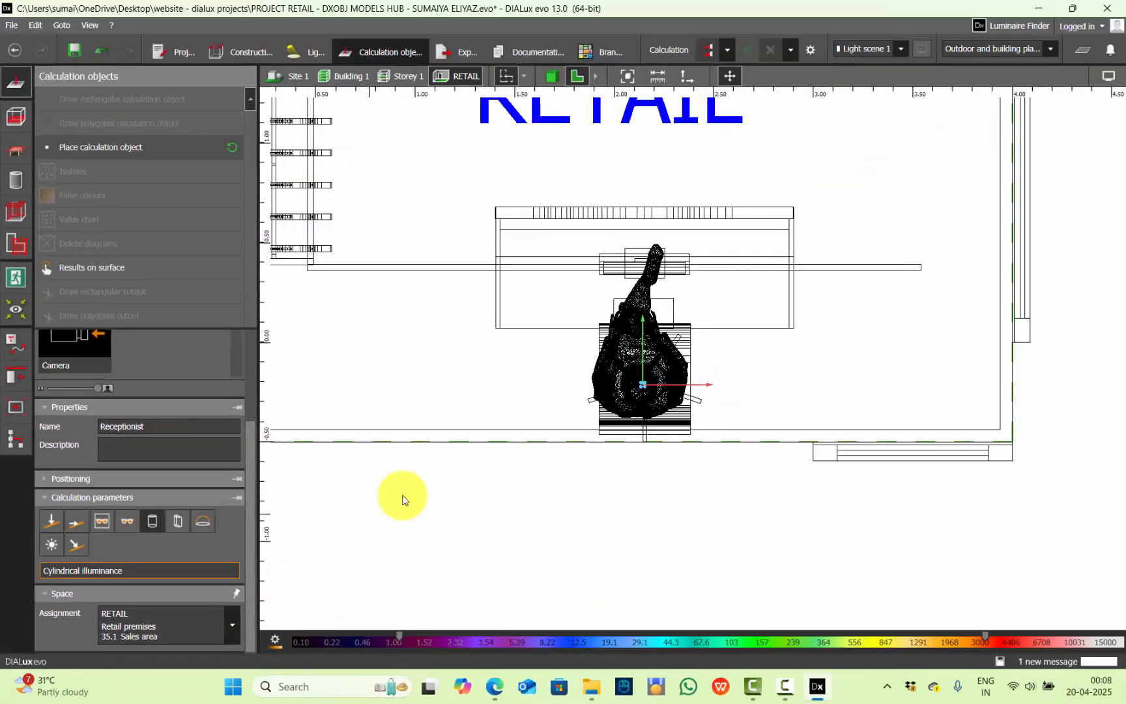
{"action": "left_click", "coordinate": [798, 363]}
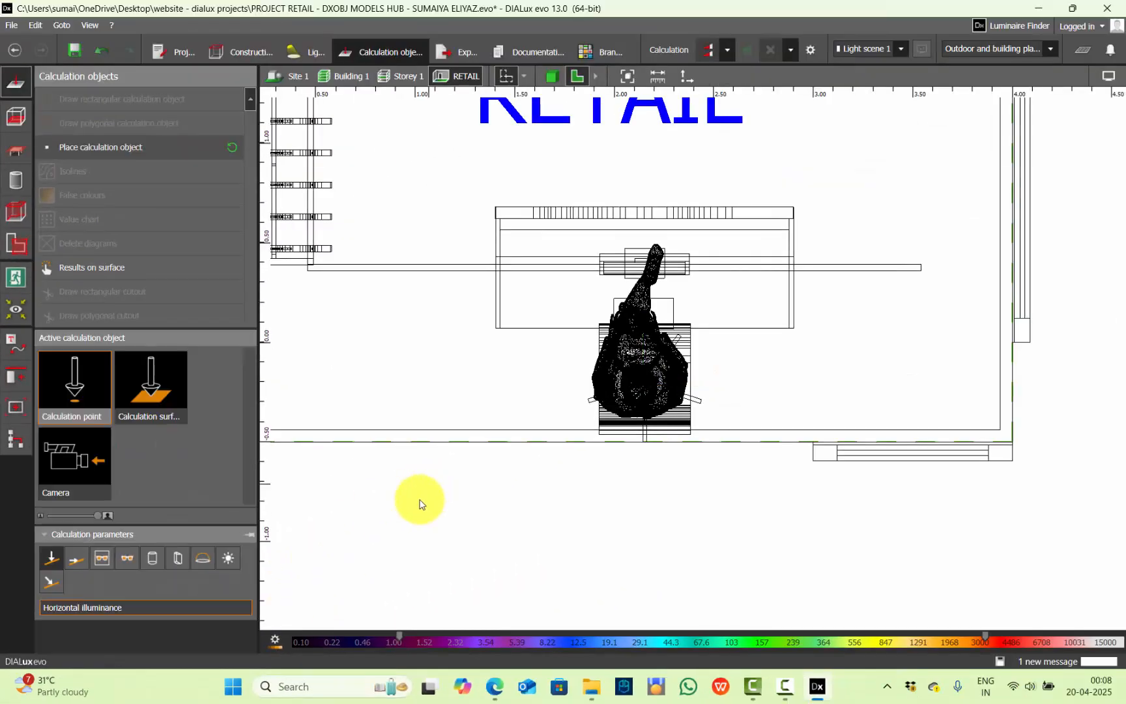
Show the room in 3D and check the placement of the calculation points on the customer, mannequin and receptionist
{"action": "left_click", "coordinate": [552, 76]}
{"action": "right_click_drag", "start_coordinate": [828, 386], "coordinate": [932, 427]}
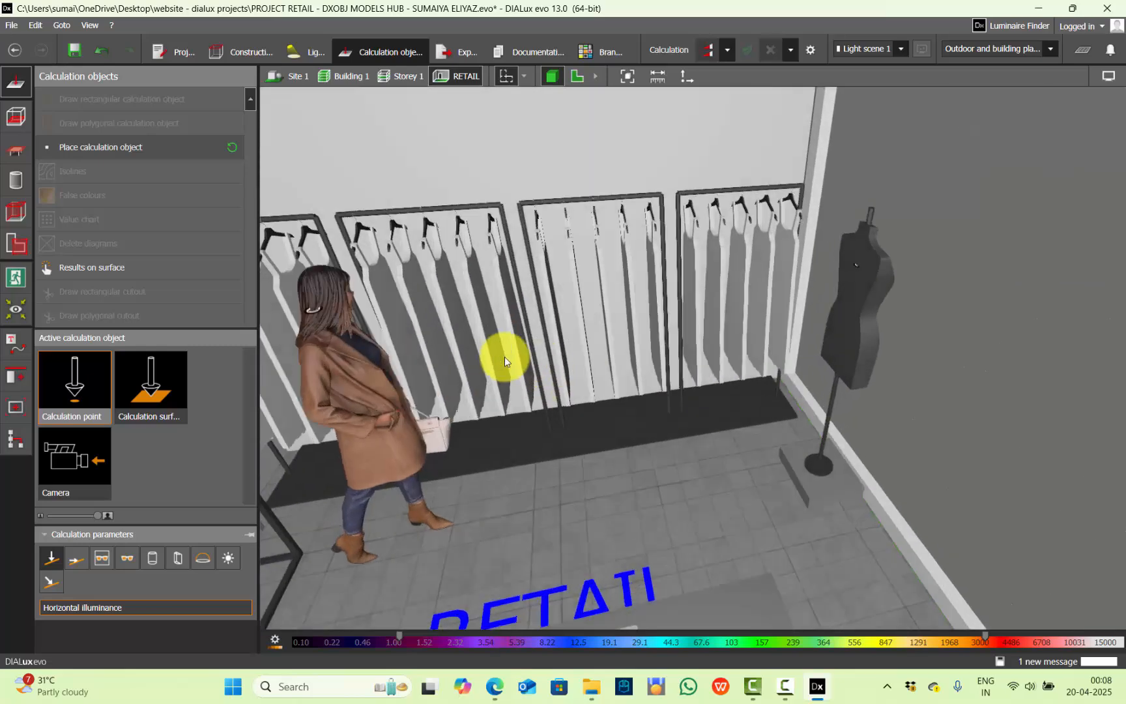
{"action": "scroll", "coordinate": [840, 327], "scroll_direction": "up", "scroll_amount": 3}
{"action": "left_click", "coordinate": [320, 313]}
{"action": "scroll", "coordinate": [716, 244], "scroll_direction": "down", "scroll_amount": 3}
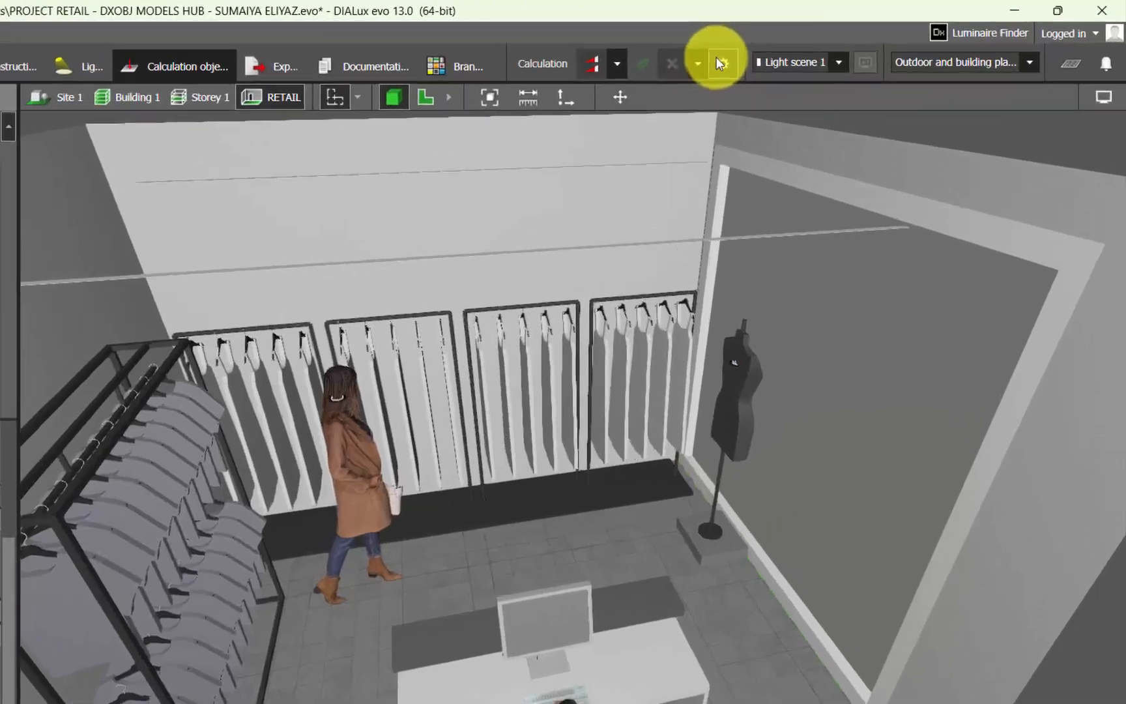
Calculate the standard light scenes for the entire project with the option Without objects and furniture
{"action": "left_click", "coordinate": [722, 63]}
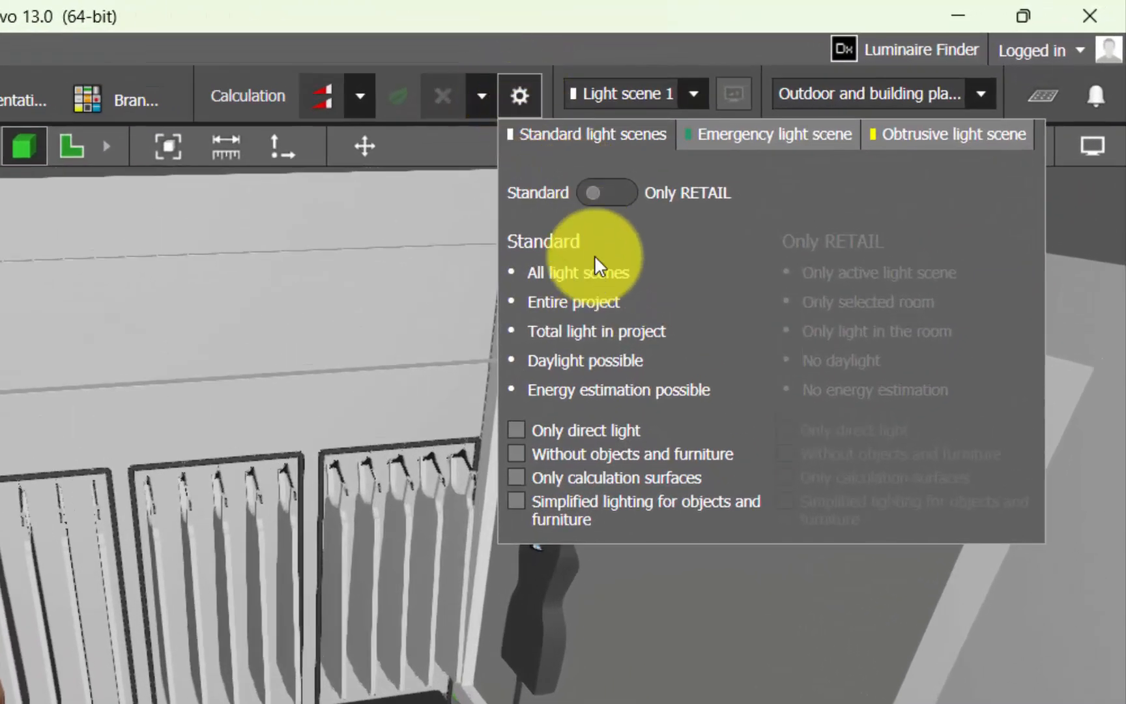
{"action": "mouse_move", "coordinate": [561, 455]}
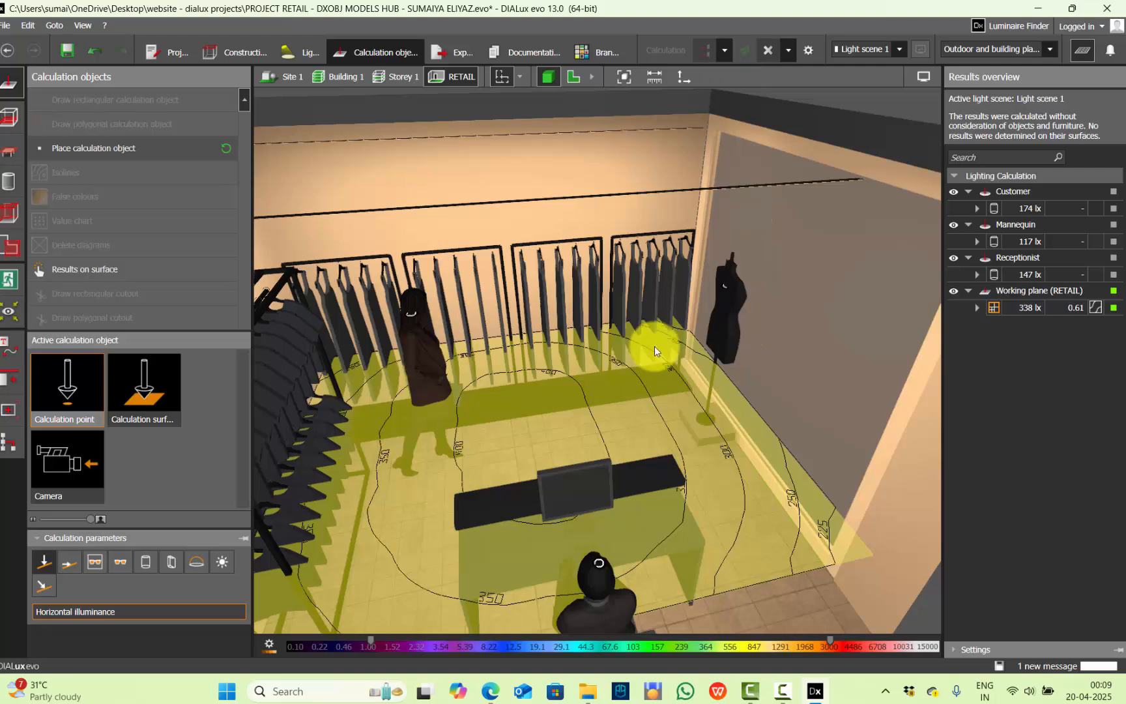
Examine the illuminance results of the Customer, Mannequin and Receptionist points together with their locations in the 3D room
{"action": "right_click_drag", "start_coordinate": [655, 346], "coordinate": [628, 332]}
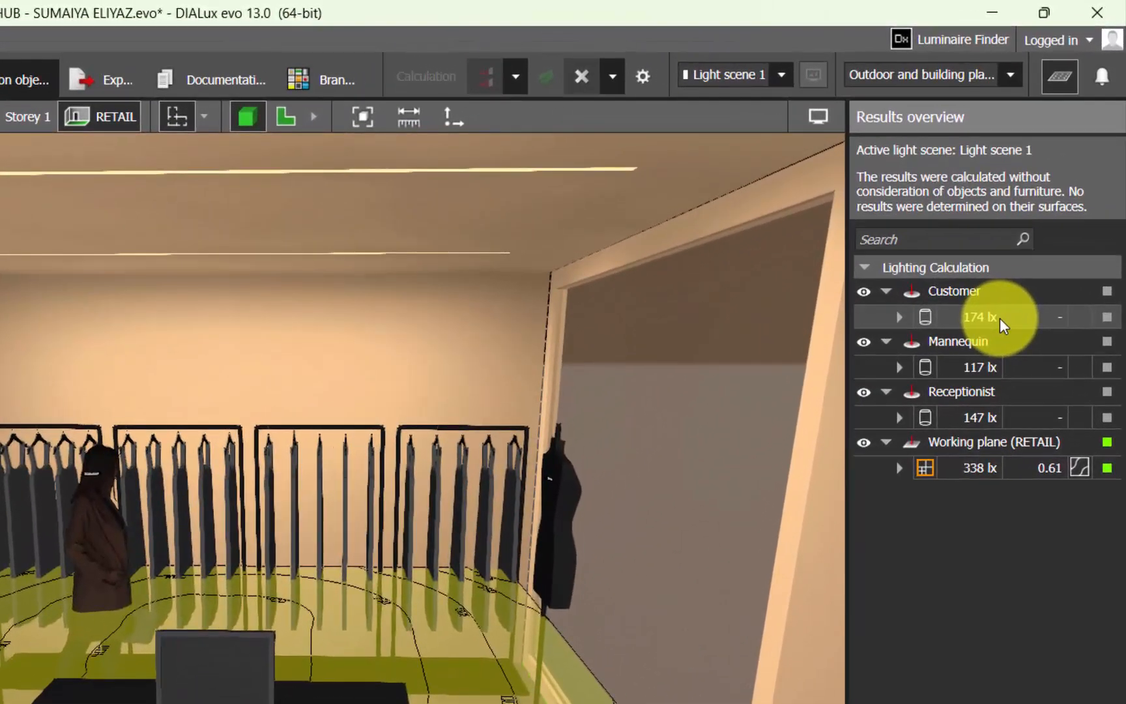
{"action": "left_click", "coordinate": [991, 320]}
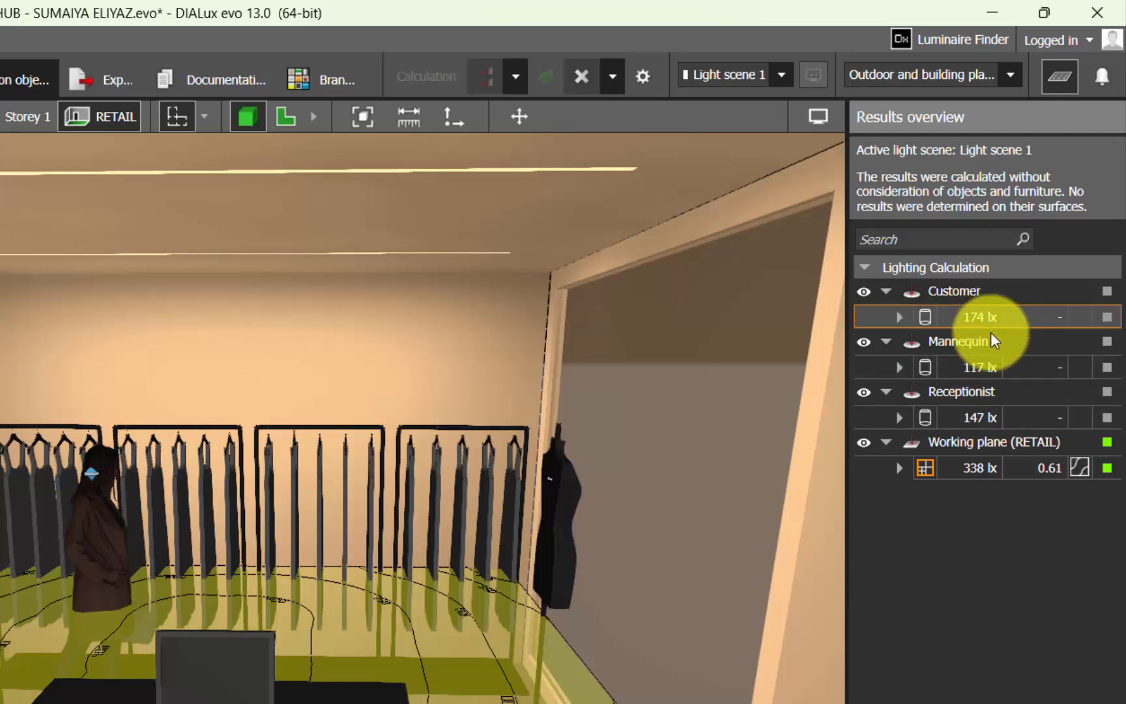
{"action": "left_click", "coordinate": [987, 367]}
{"action": "right_click_drag", "start_coordinate": [513, 600], "coordinate": [499, 573]}
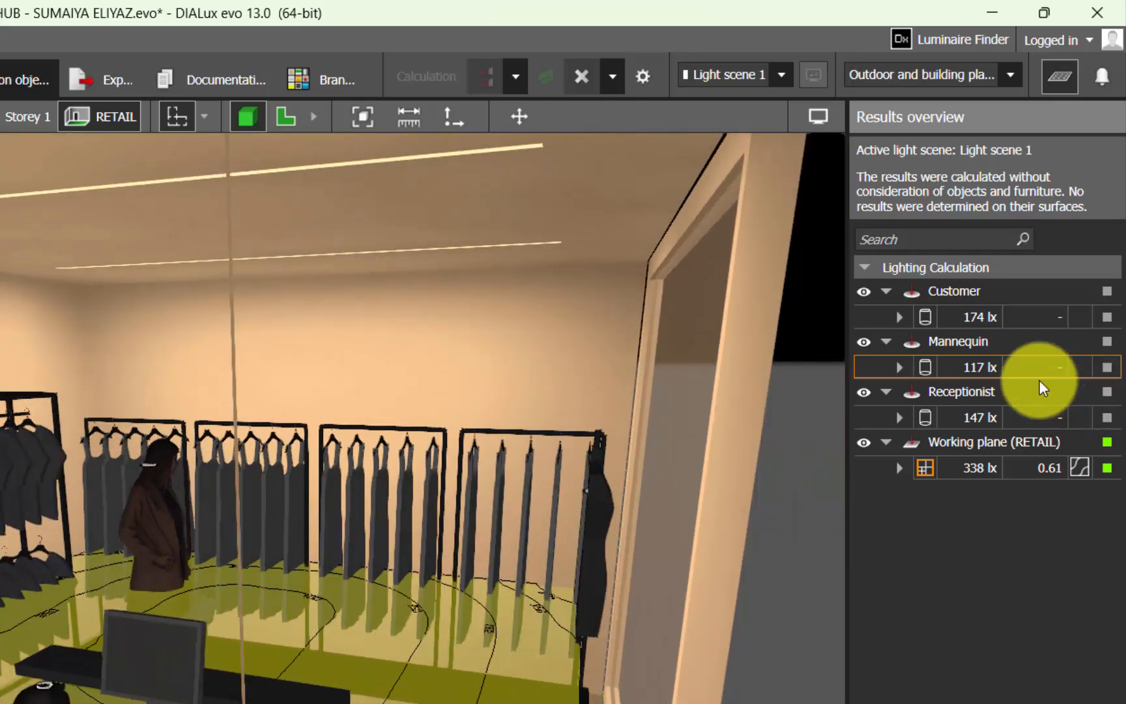
{"action": "left_click", "coordinate": [1026, 419]}
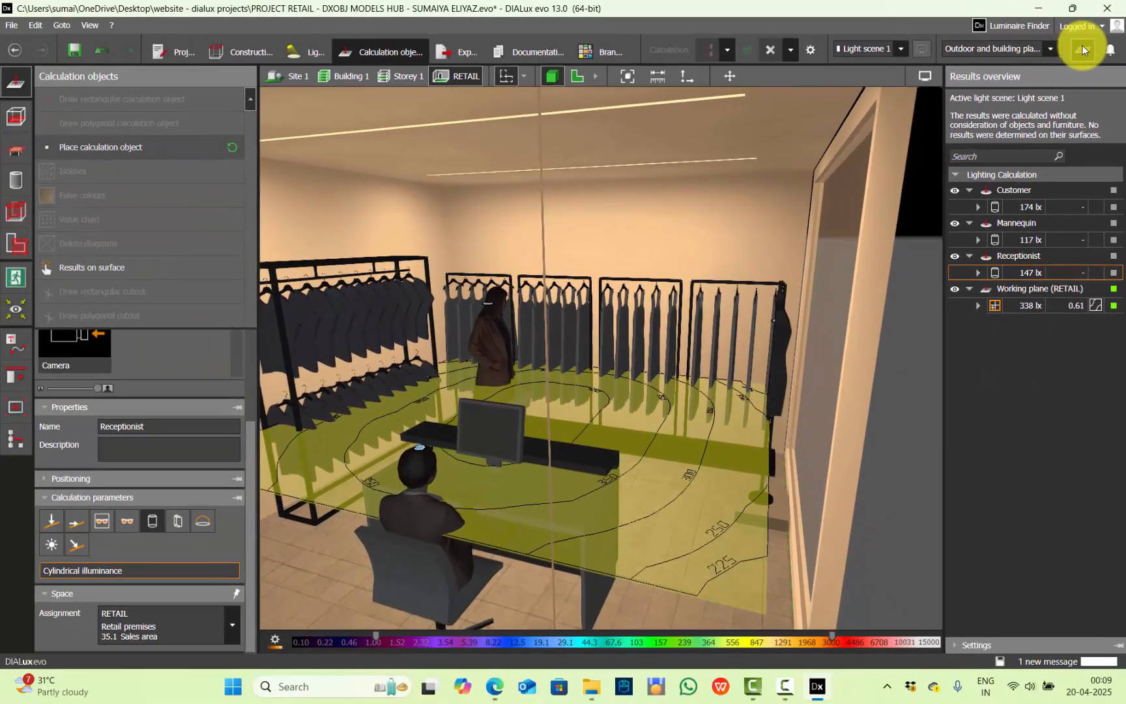
{"action": "left_click", "coordinate": [1026, 240]}
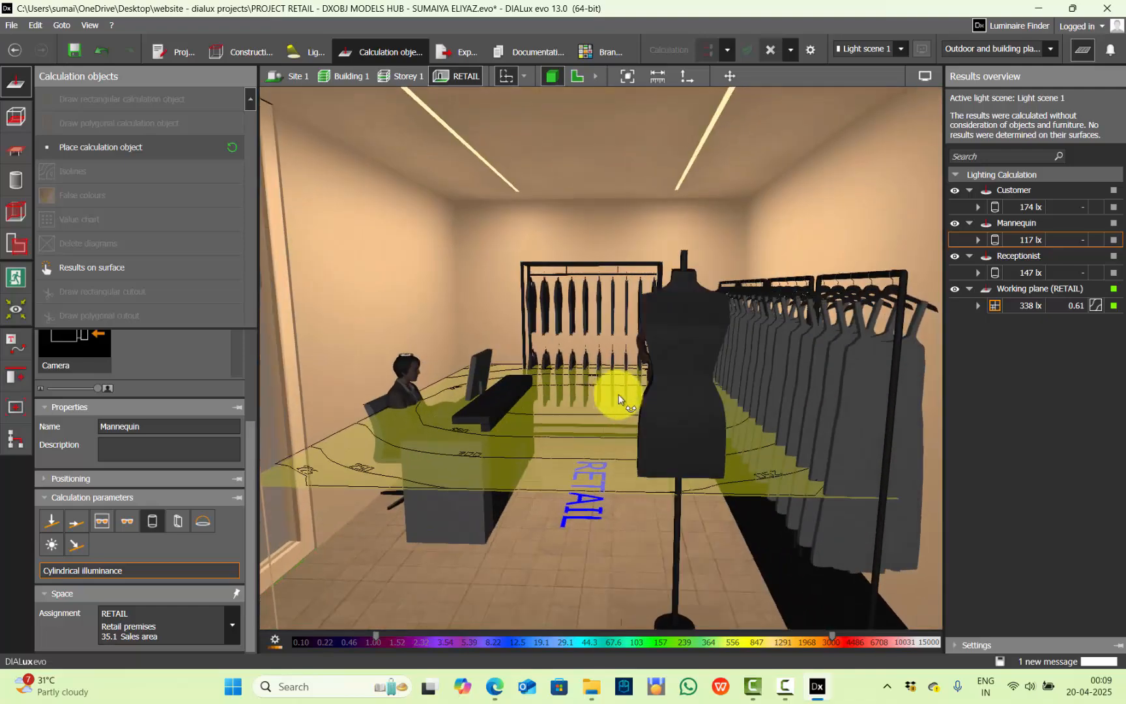
{"action": "left_click_drag", "start_coordinate": [618, 399], "coordinate": [754, 385]}
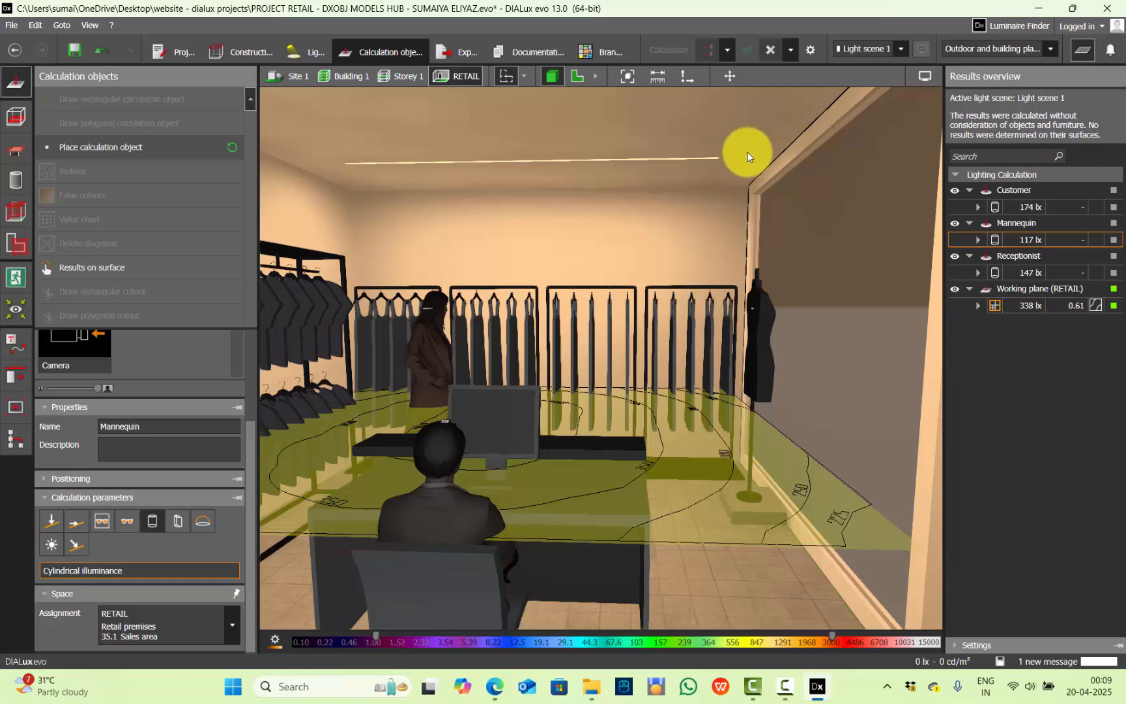
{"action": "left_click_drag", "start_coordinate": [738, 416], "coordinate": [832, 292]}
Hide the results overview and try a visualisation option in the display settings of the 3D view
{"action": "left_click", "coordinate": [1080, 56]}
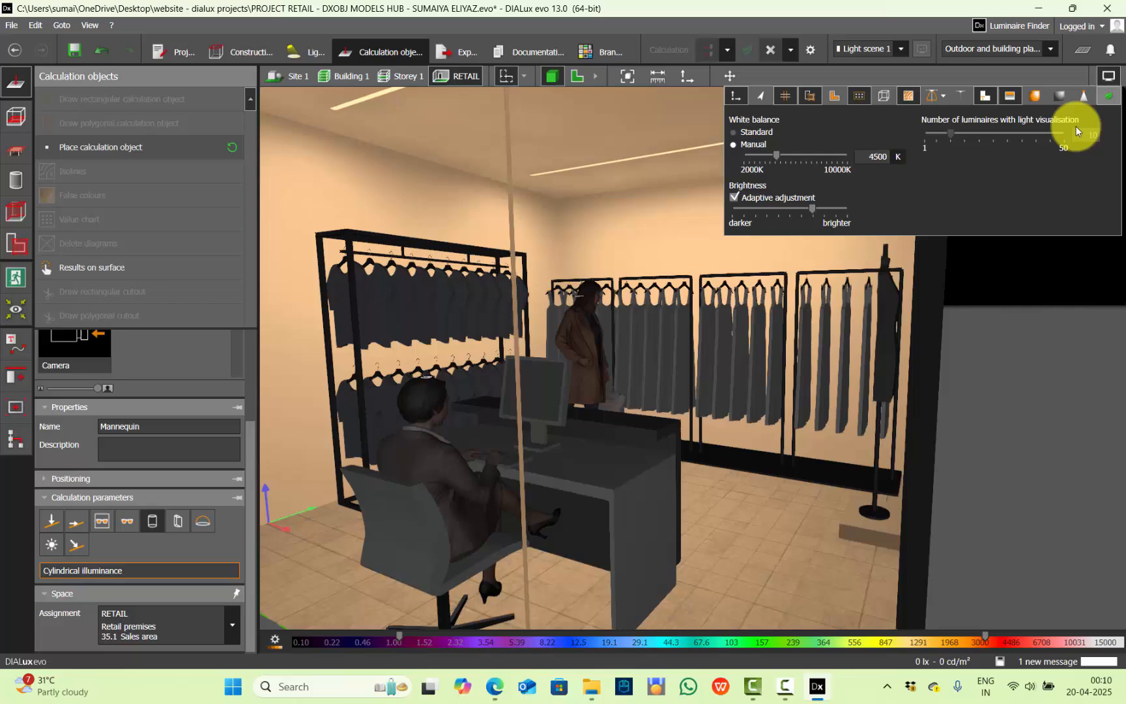
{"action": "left_click", "coordinate": [1035, 98]}
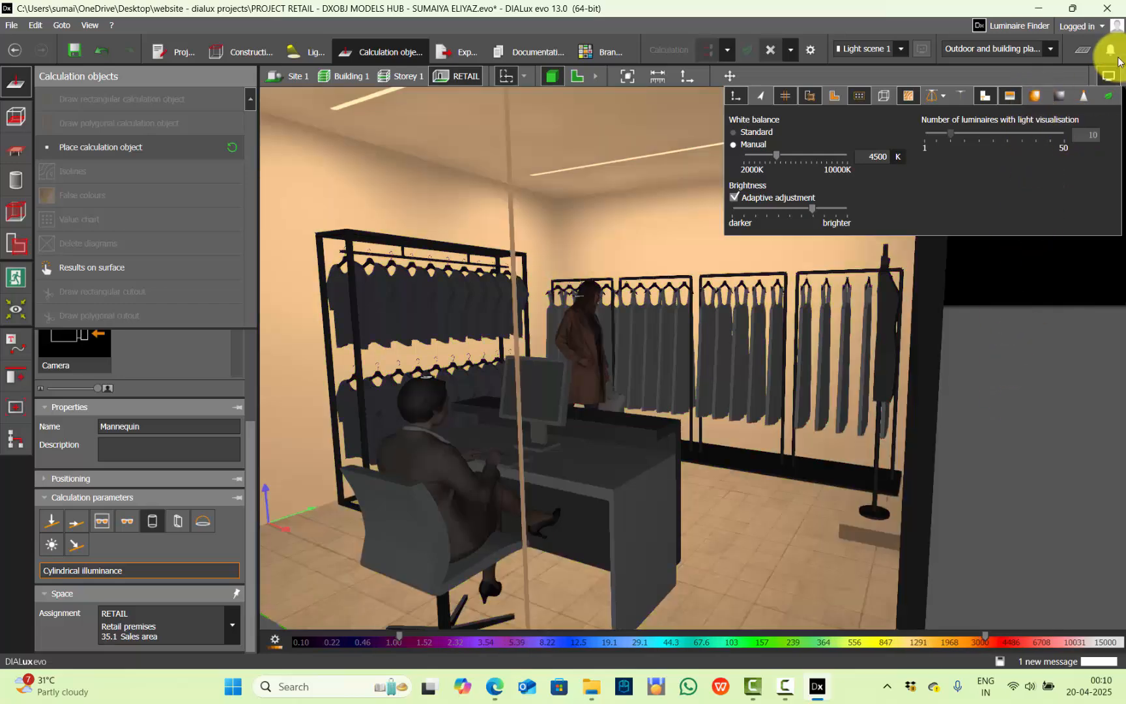
Show the results overview again and compare the cylindrical illuminance results of the customer, mannequin and receptionist in turn
{"action": "left_click", "coordinate": [1083, 51]}
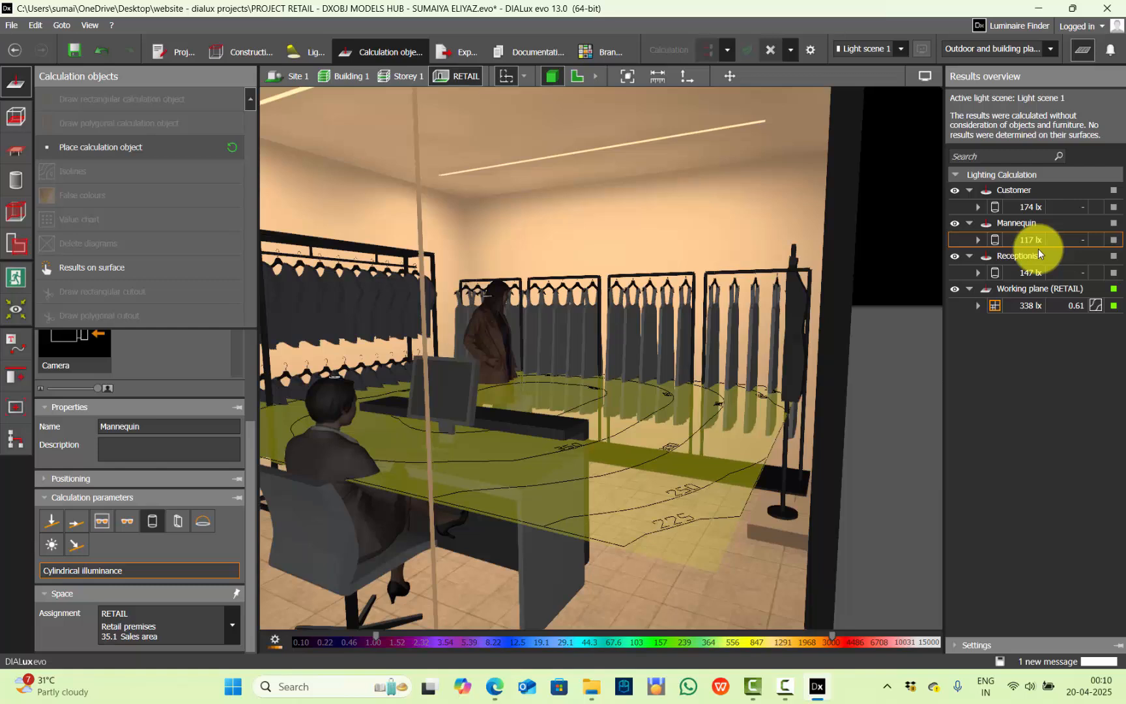
{"action": "left_click", "coordinate": [1040, 209]}
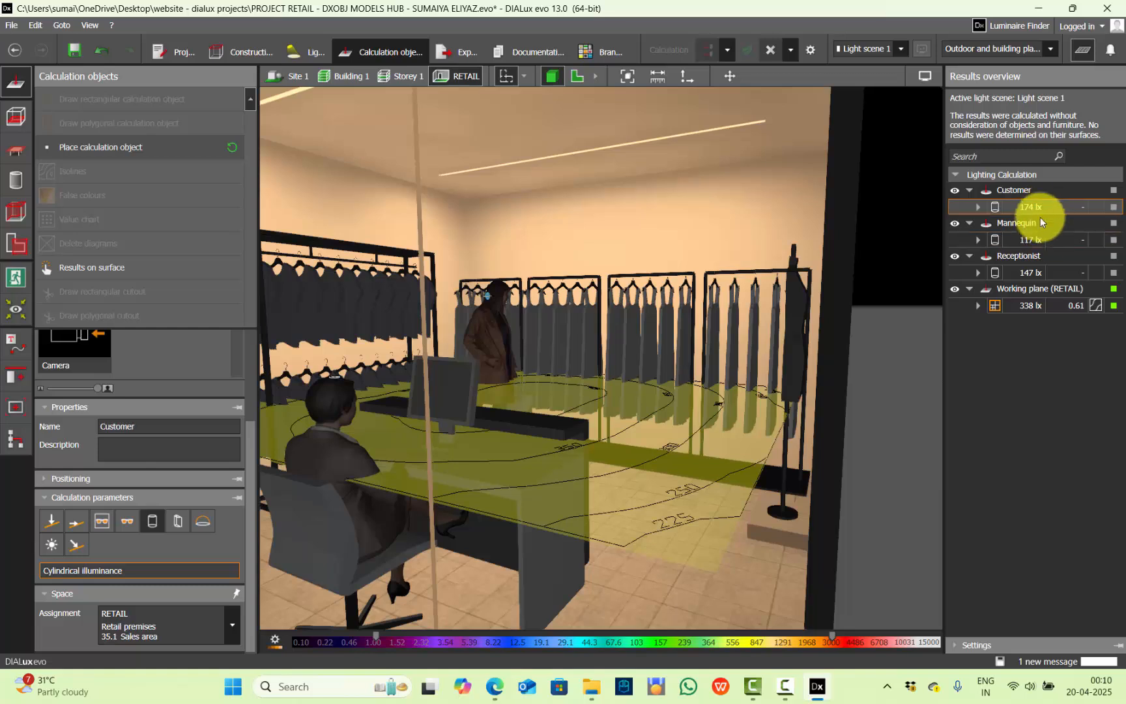
{"action": "left_click", "coordinate": [1040, 244]}
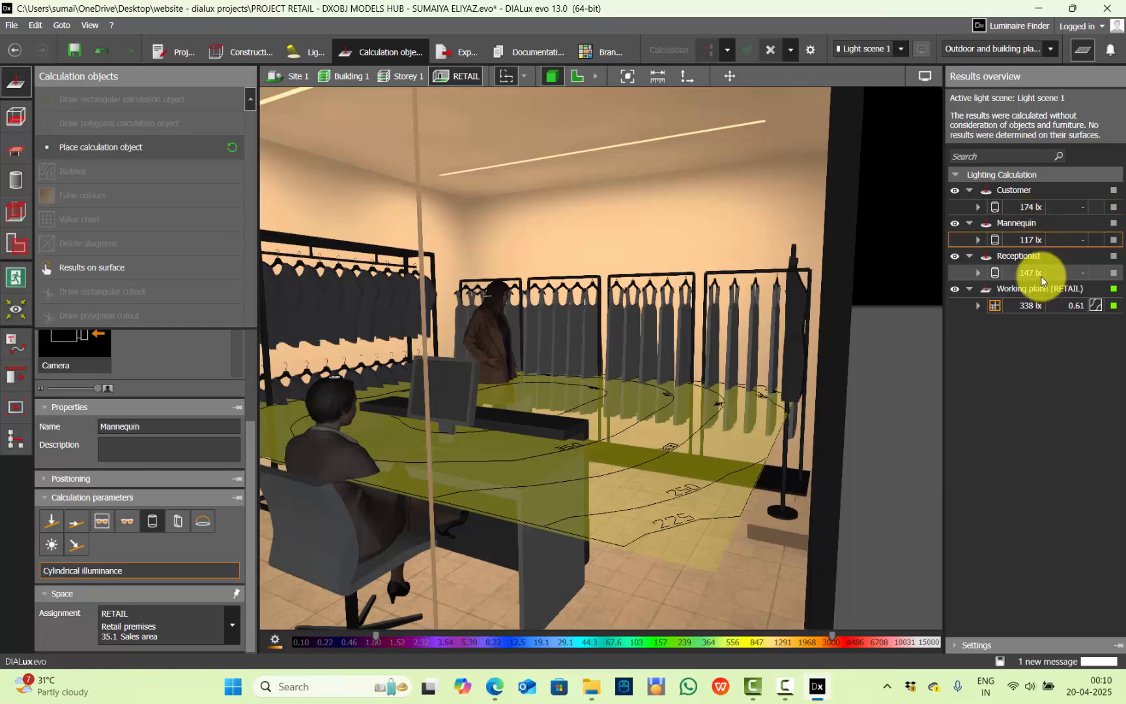
{"action": "left_click", "coordinate": [1040, 274]}
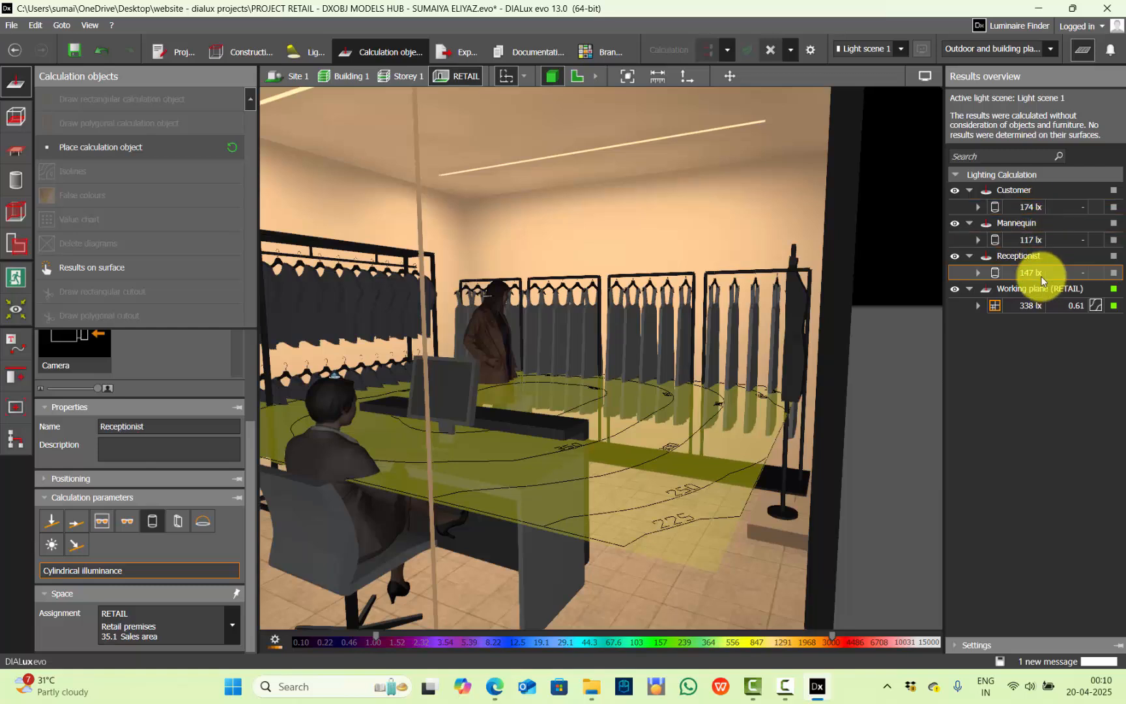